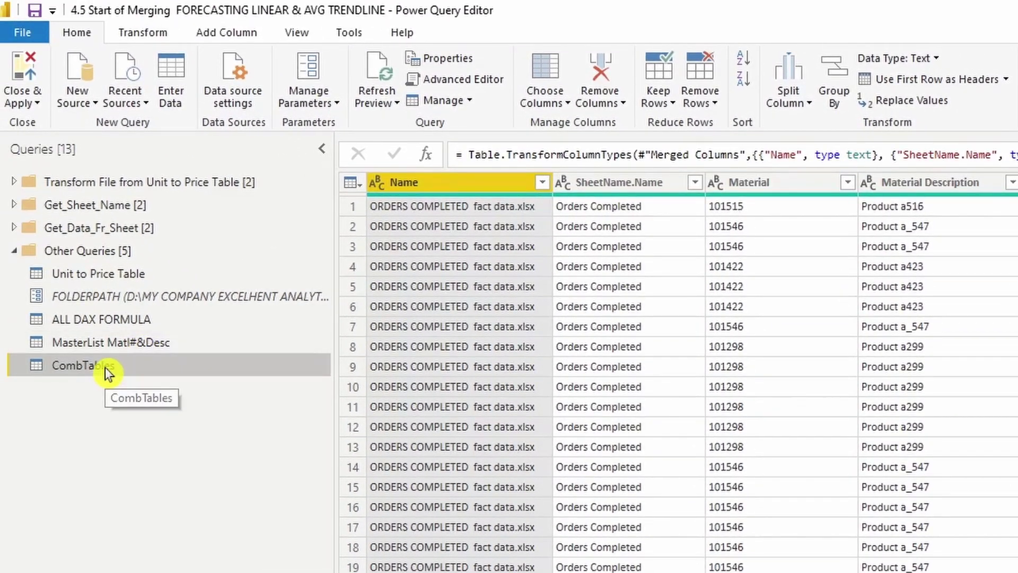
# Compare the Material Description column of the CombTables query with the Corrected Matl Desc column of MasterList Matl#&Desc.
pyautogui.click(134, 345)
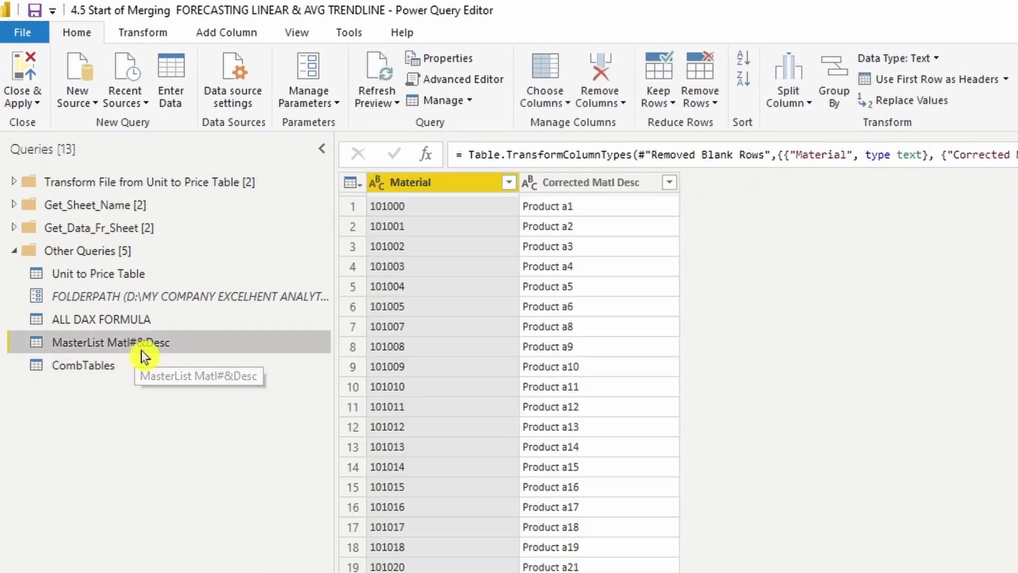
pyautogui.click(129, 361)
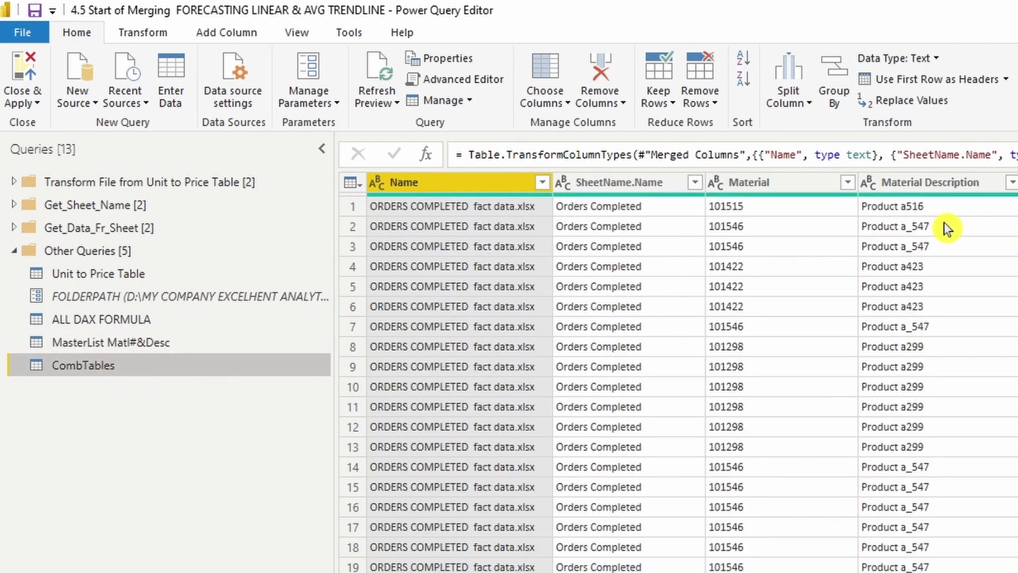
pyautogui.click(966, 182)
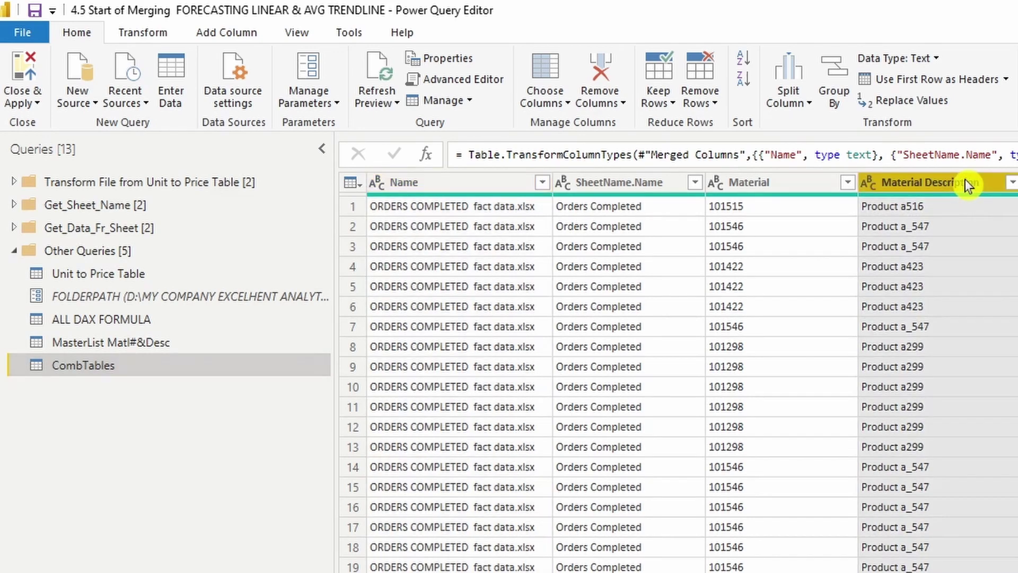
pyautogui.click(176, 342)
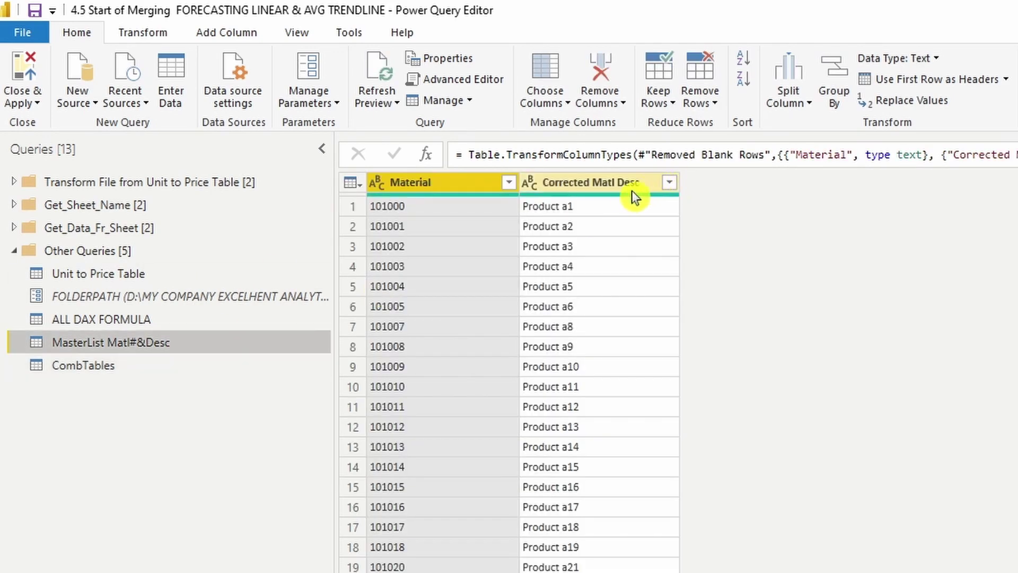
pyautogui.click(627, 187)
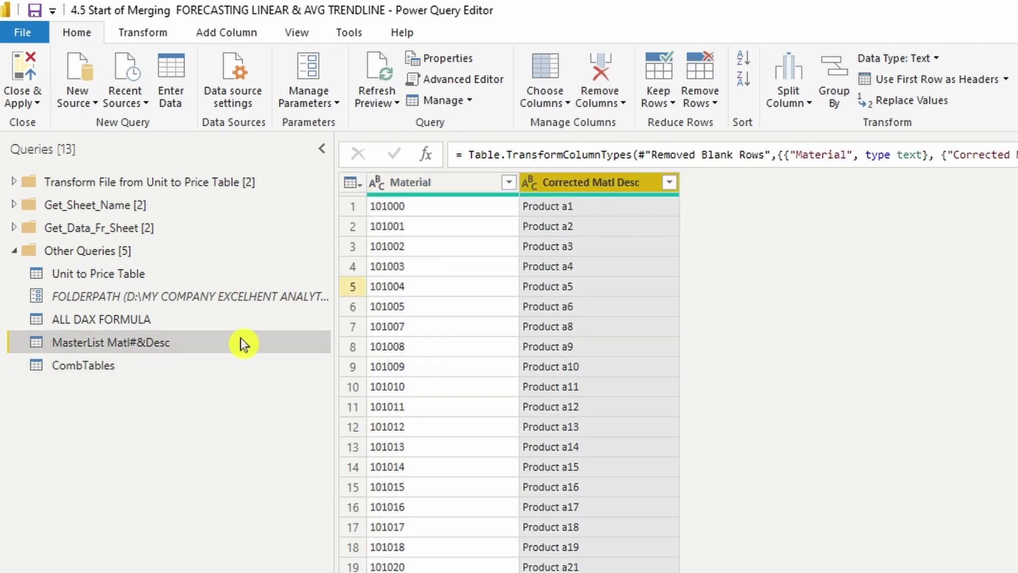
pyautogui.click(148, 362)
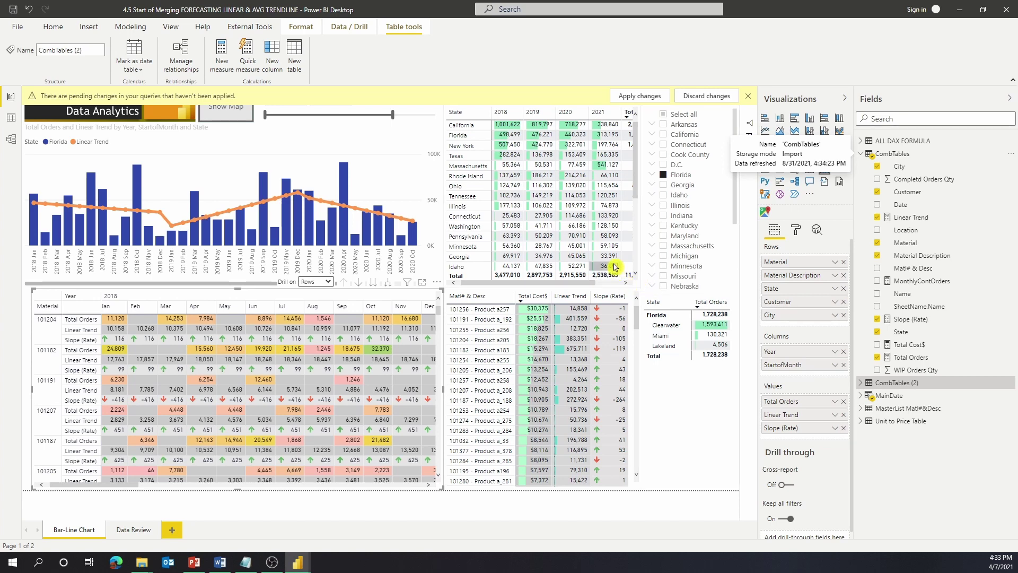
# Switch the report's state slicer from Florida to California.
pyautogui.click(682, 135)
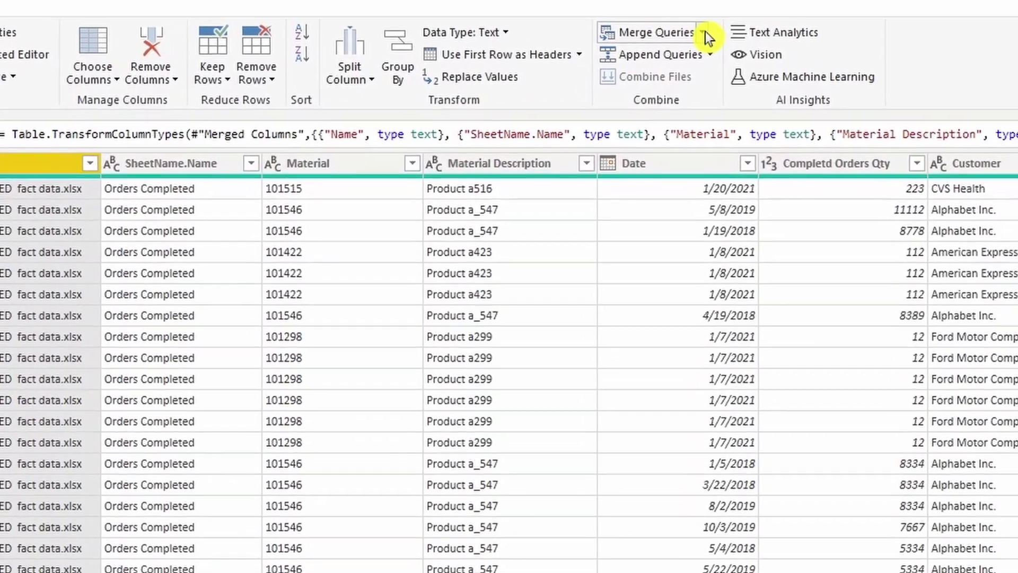
# Try to merge MasterList Matl#&Desc into CombTables with a left outer join on Material, and delete the Merged Queries step.
pyautogui.click(626, 33)
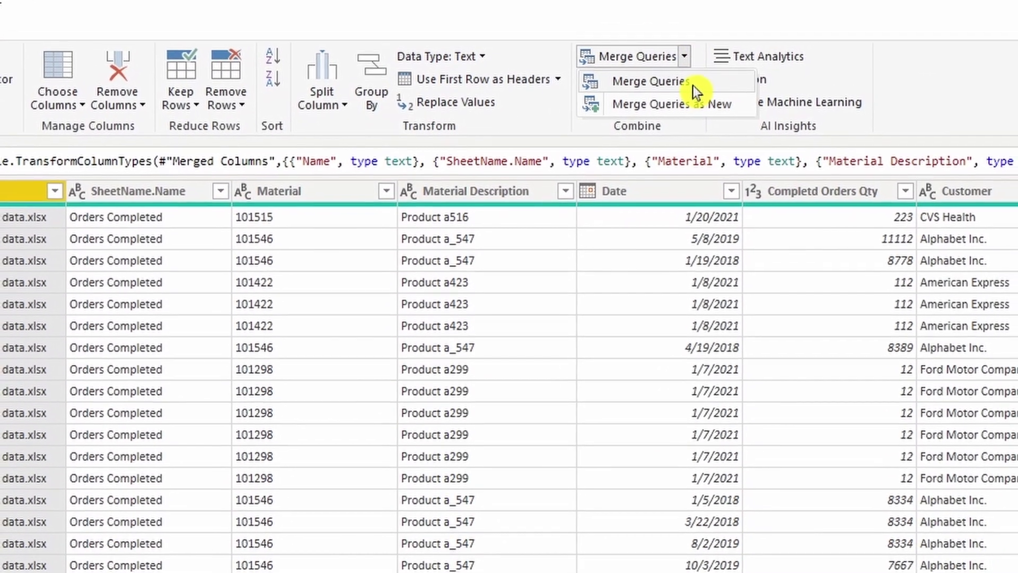
pyautogui.click(689, 84)
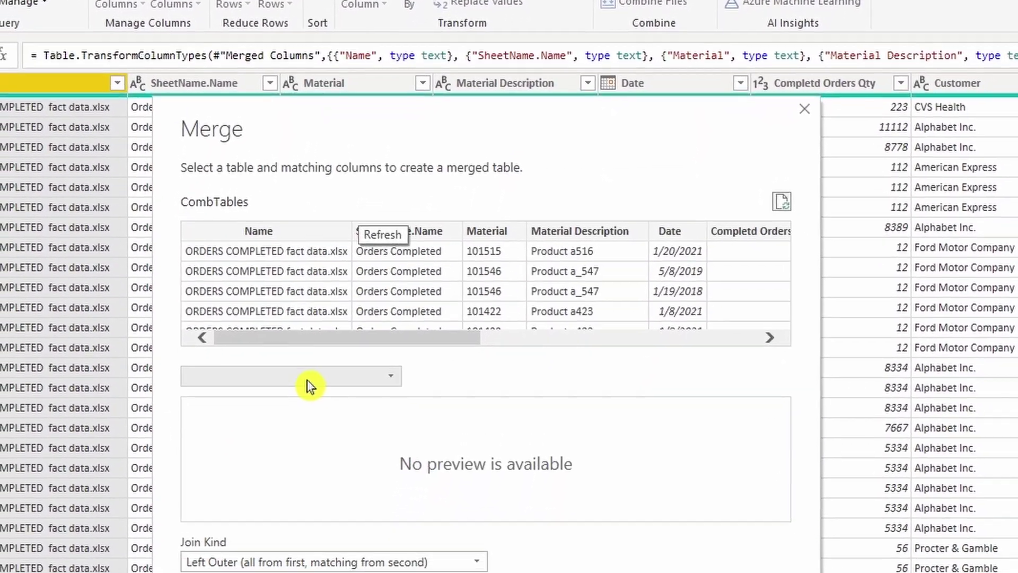
pyautogui.click(310, 385)
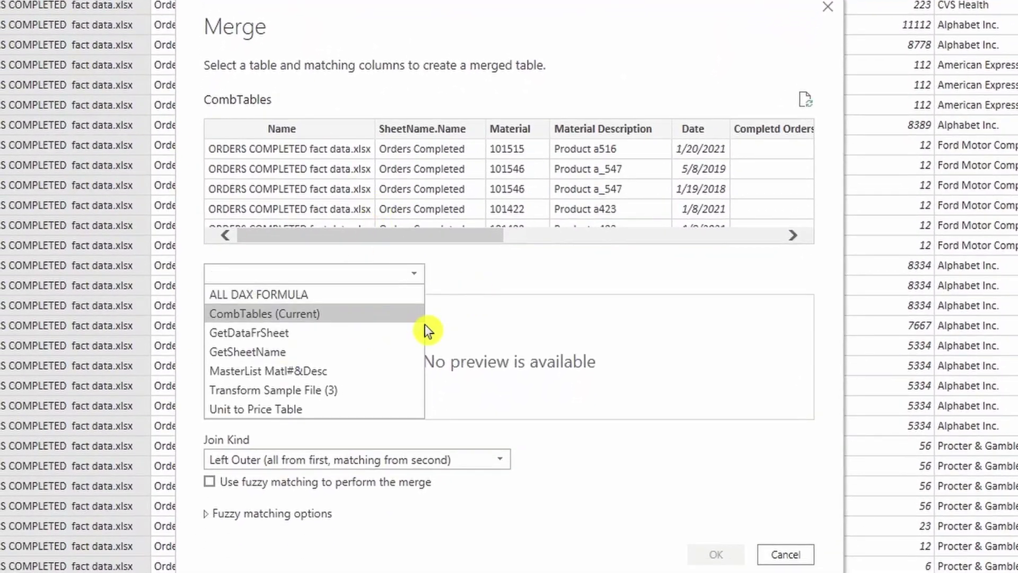
pyautogui.click(349, 372)
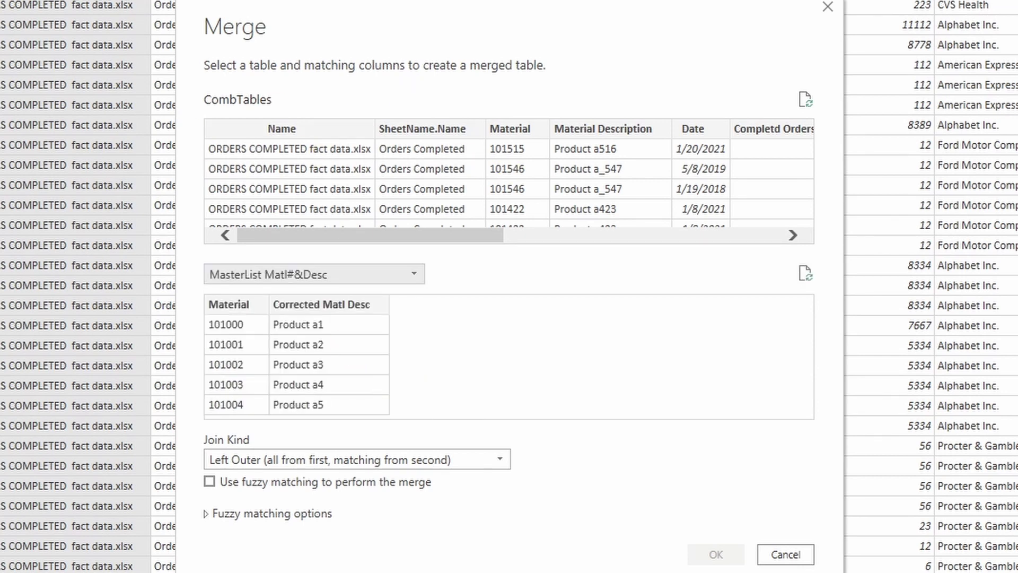
pyautogui.click(523, 132)
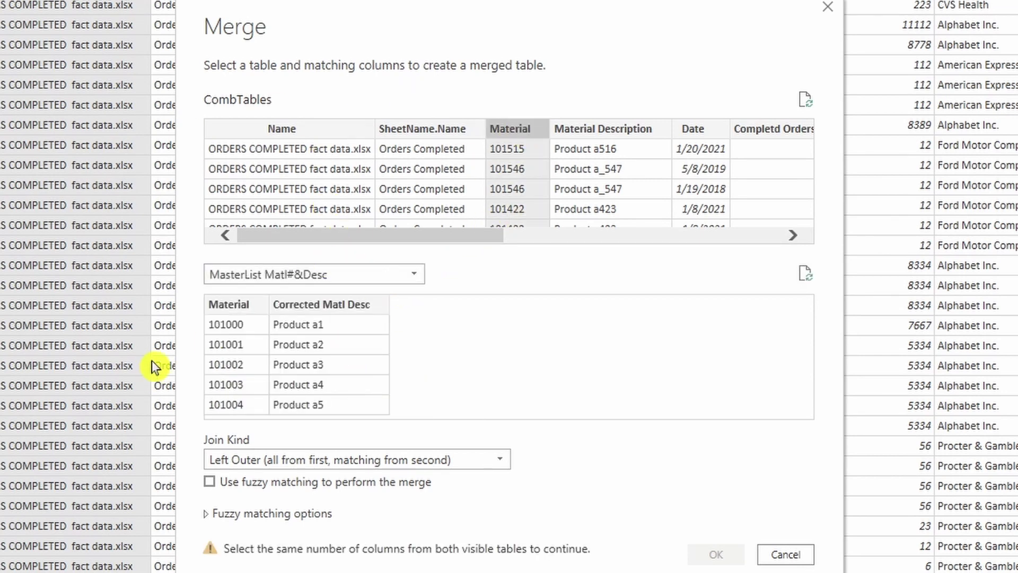
pyautogui.click(231, 304)
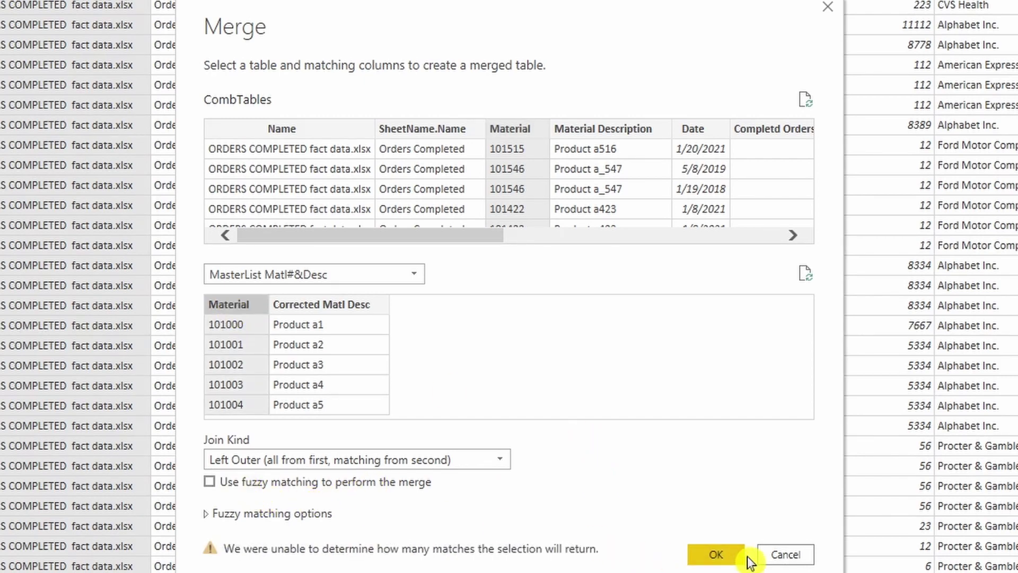
pyautogui.click(727, 558)
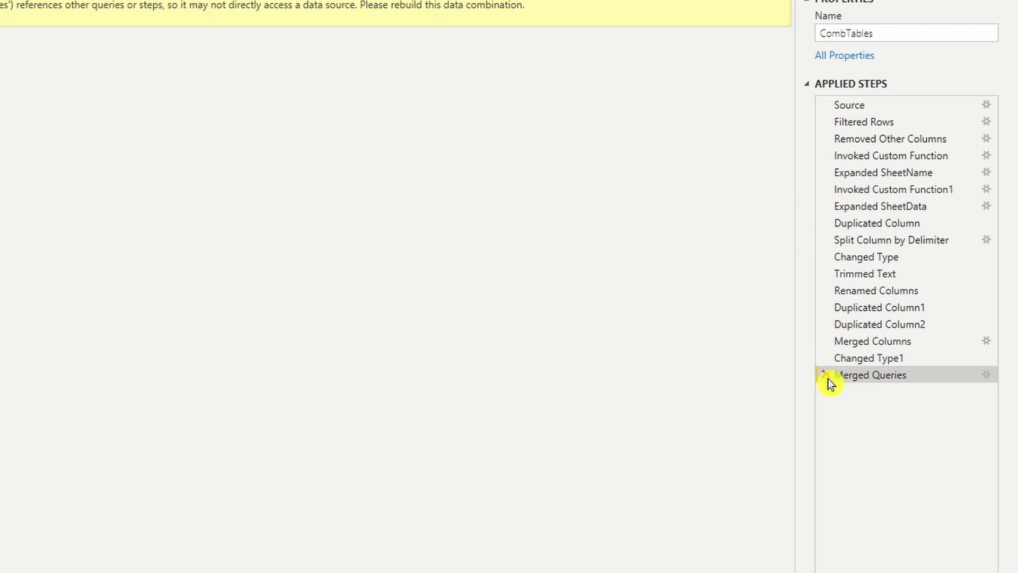
pyautogui.click(826, 377)
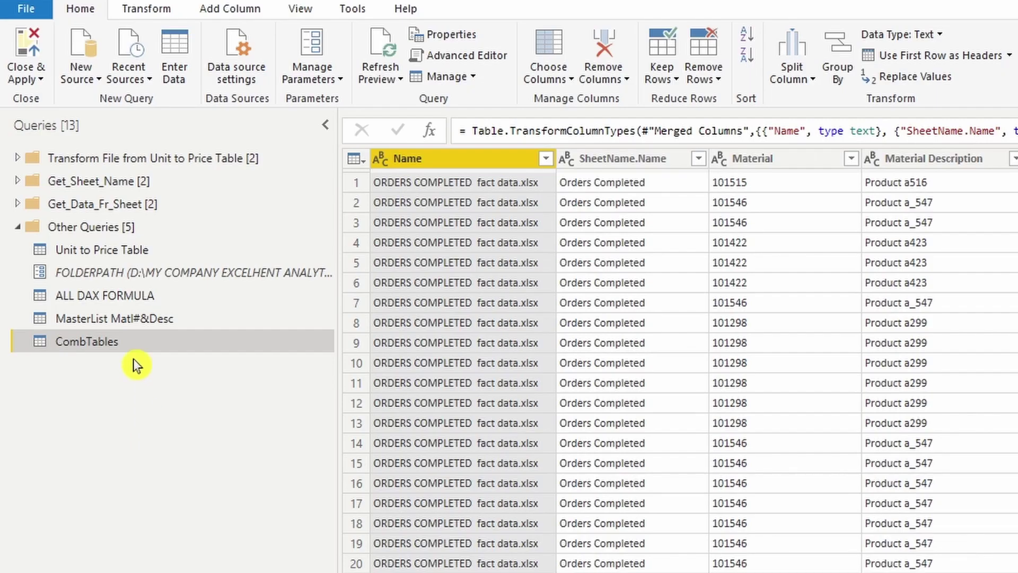
# Create a query that references CombTables and merge MasterList Matl#&Desc into it with a left outer join on the Material columns.
pyautogui.rightClick(139, 346)
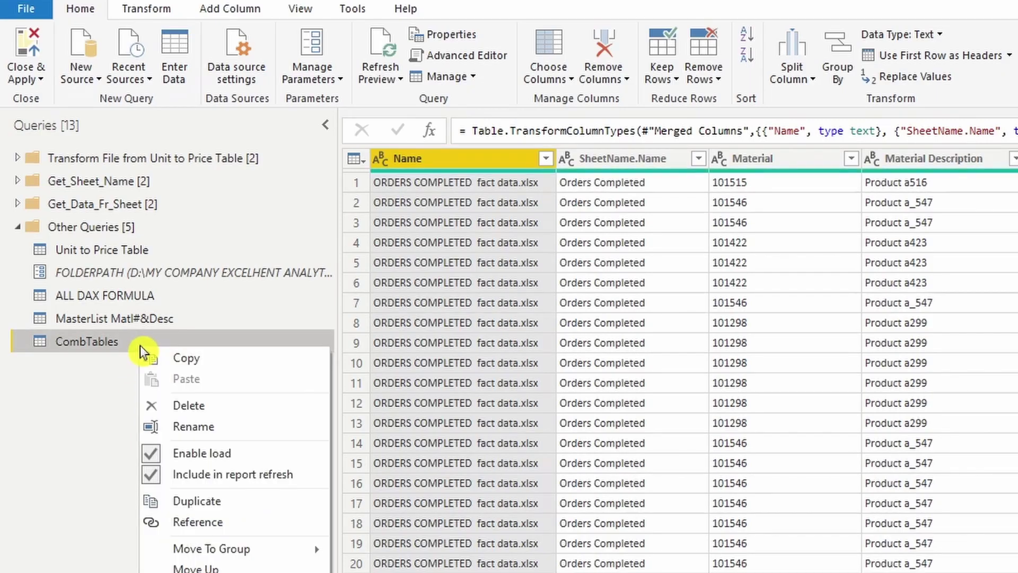
pyautogui.click(233, 518)
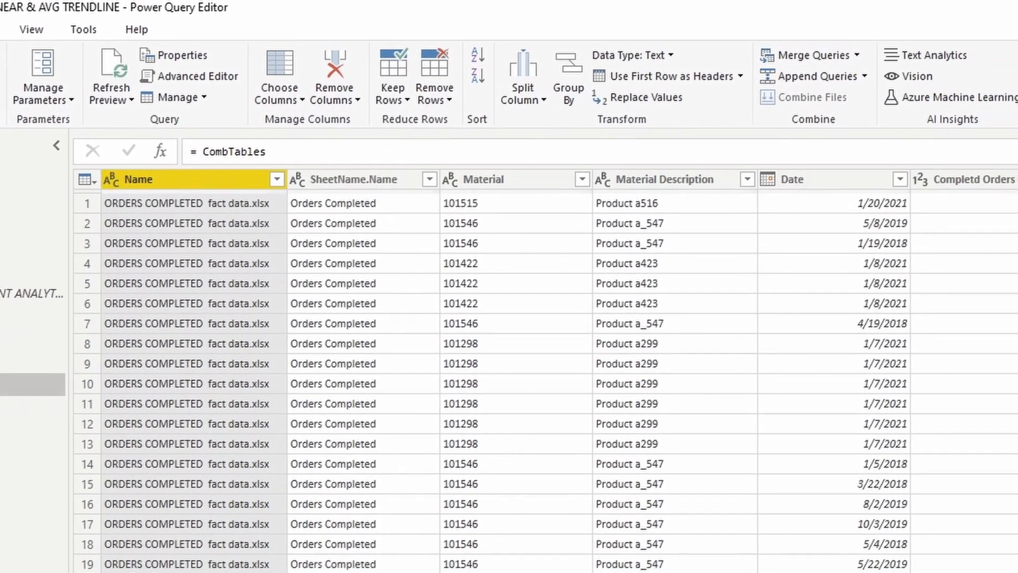
pyautogui.click(853, 54)
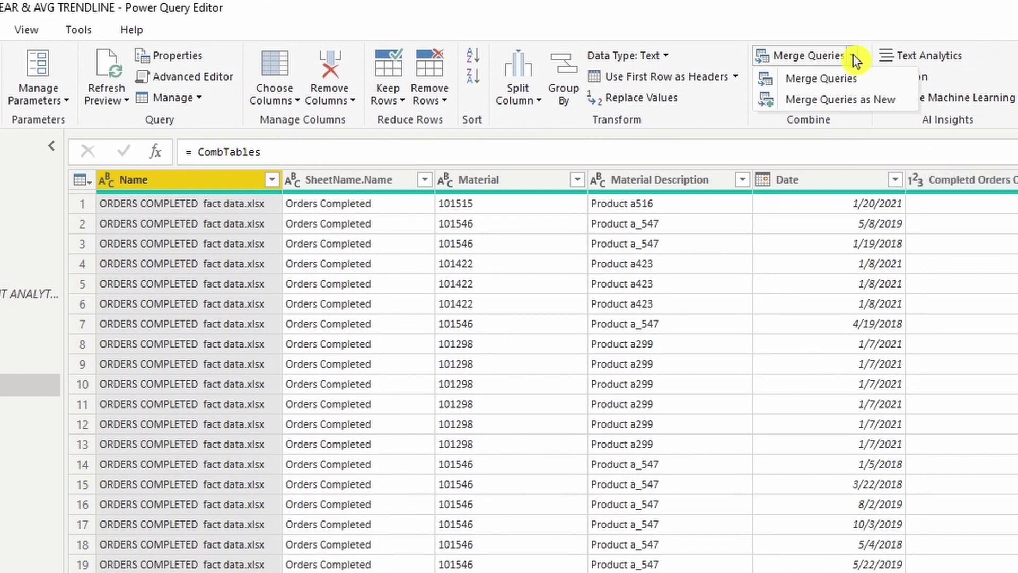
pyautogui.click(848, 78)
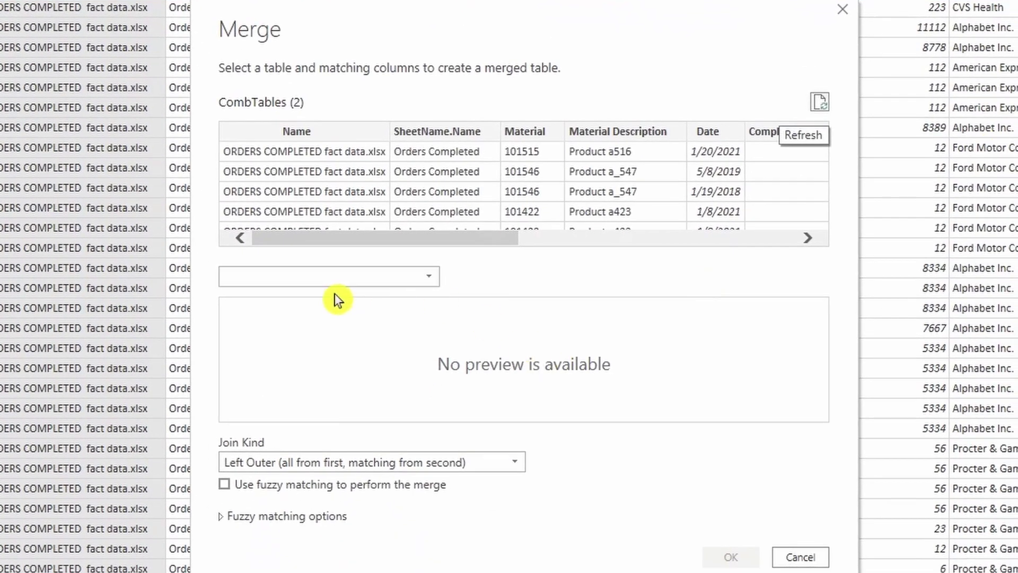
pyautogui.click(362, 277)
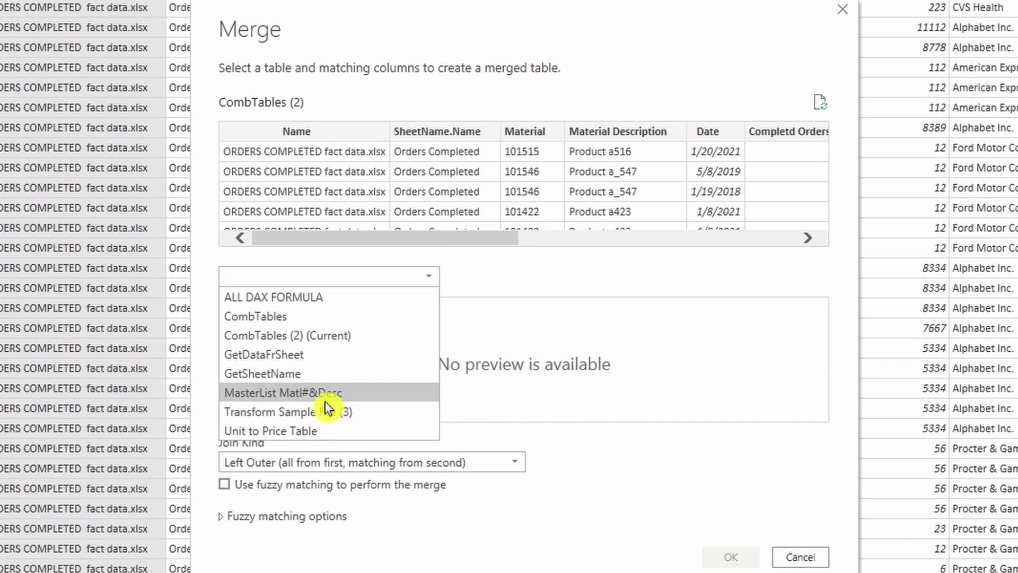
pyautogui.click(327, 397)
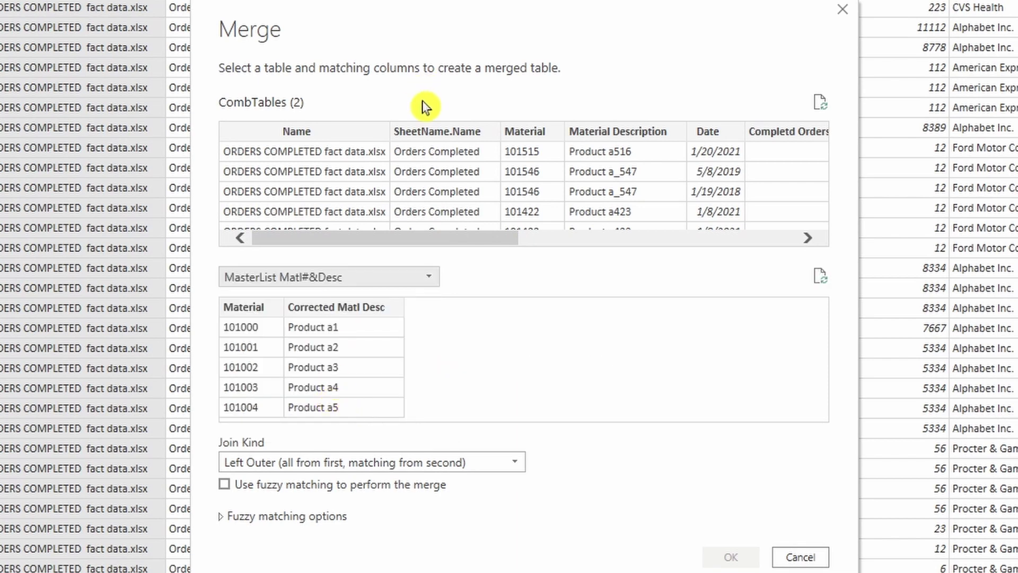
pyautogui.click(530, 131)
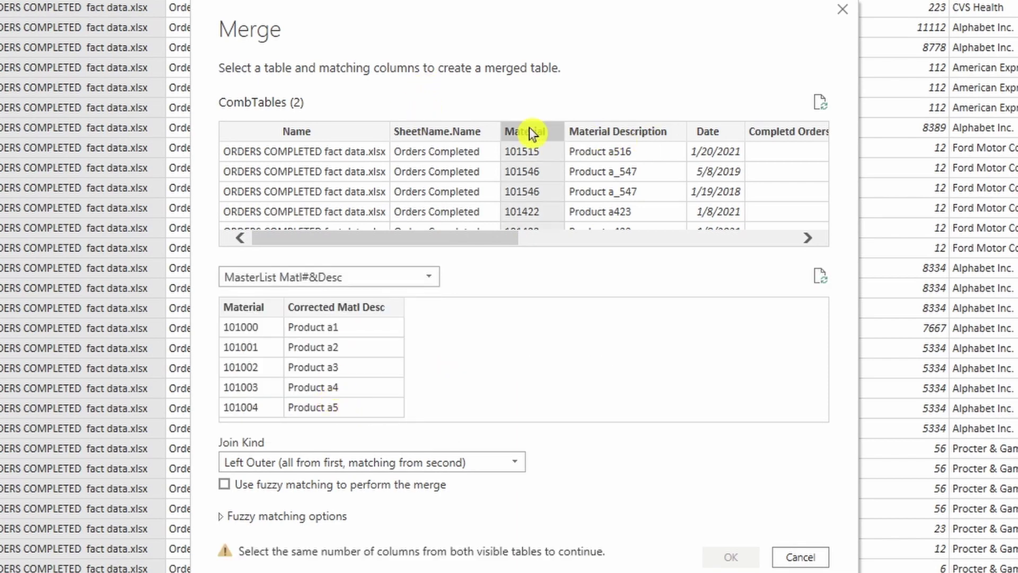
pyautogui.click(250, 307)
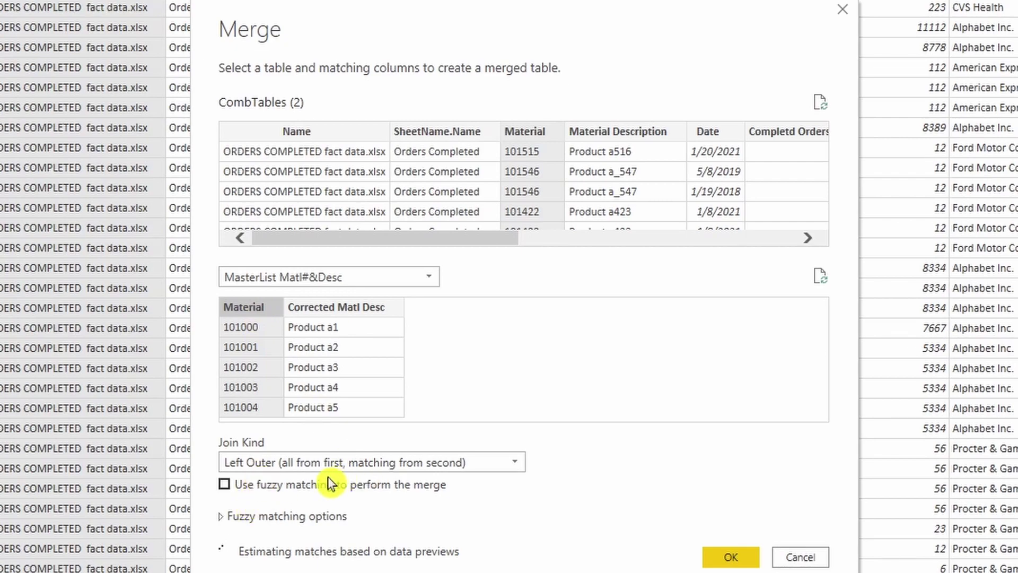
pyautogui.click(727, 557)
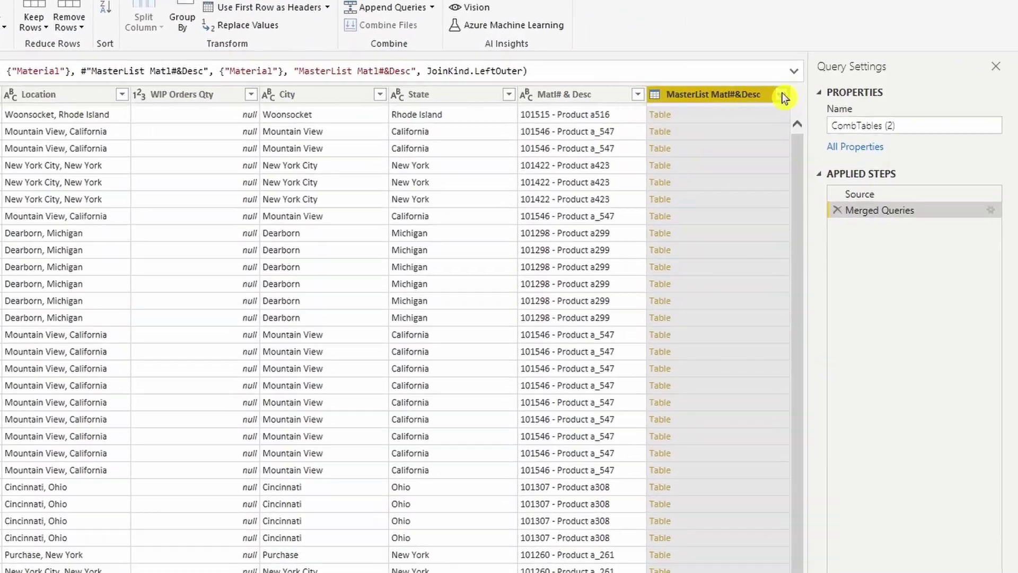
# Expand only Corrected Matl Desc from the merged column, without the original name as prefix, and move it toward the start of the table.
pyautogui.click(859, 102)
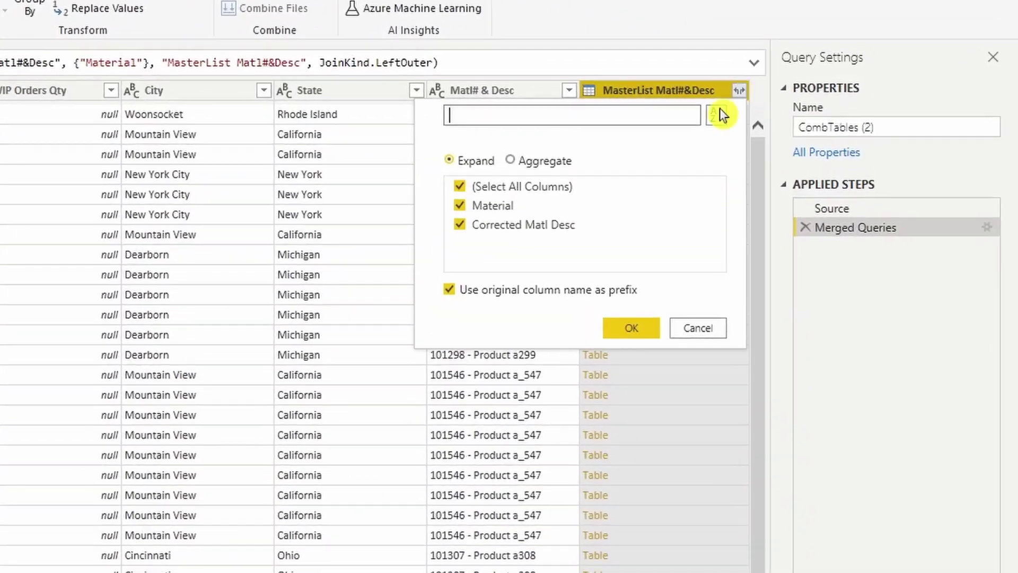
pyautogui.click(461, 205)
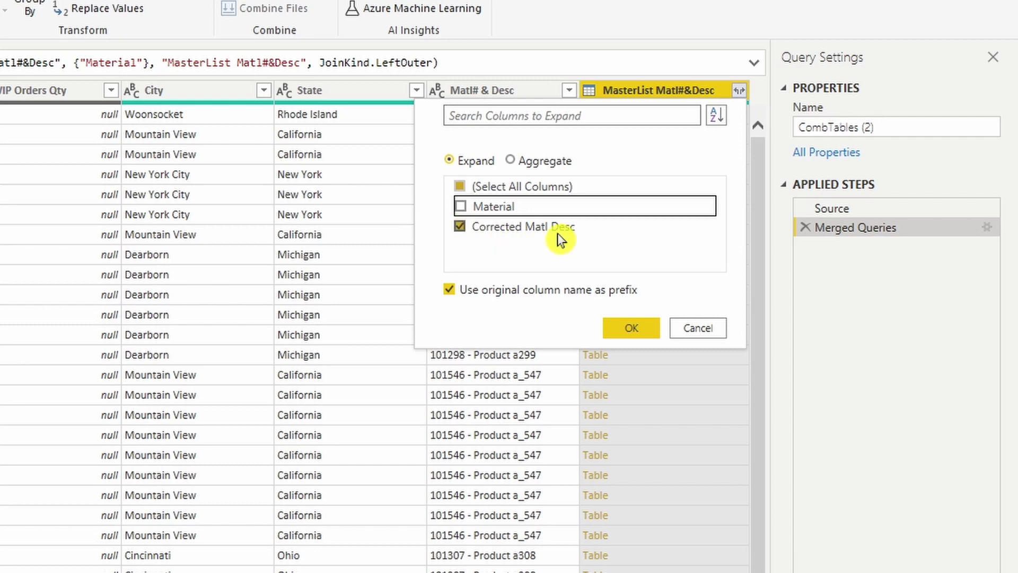
pyautogui.click(451, 291)
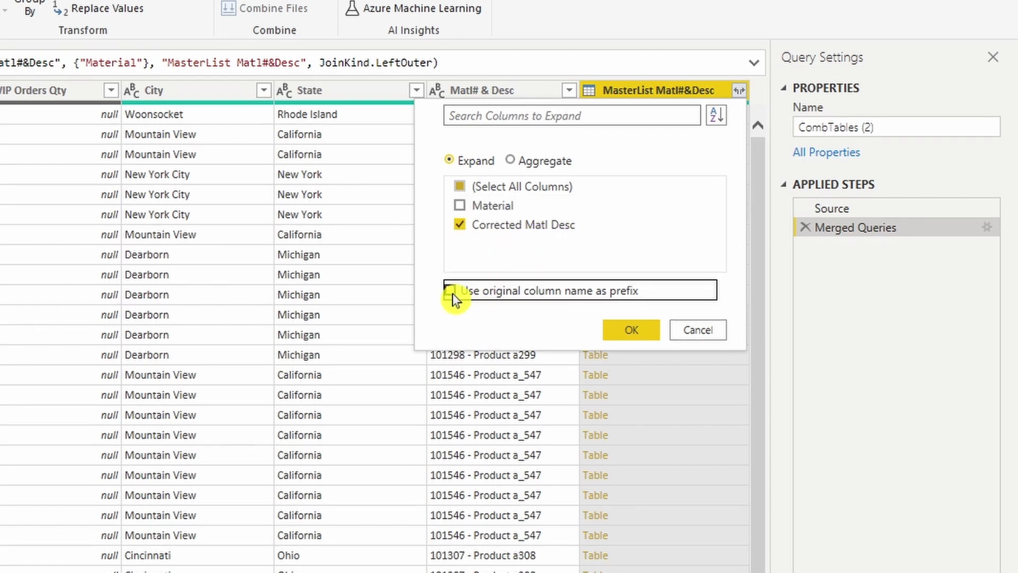
pyautogui.click(628, 326)
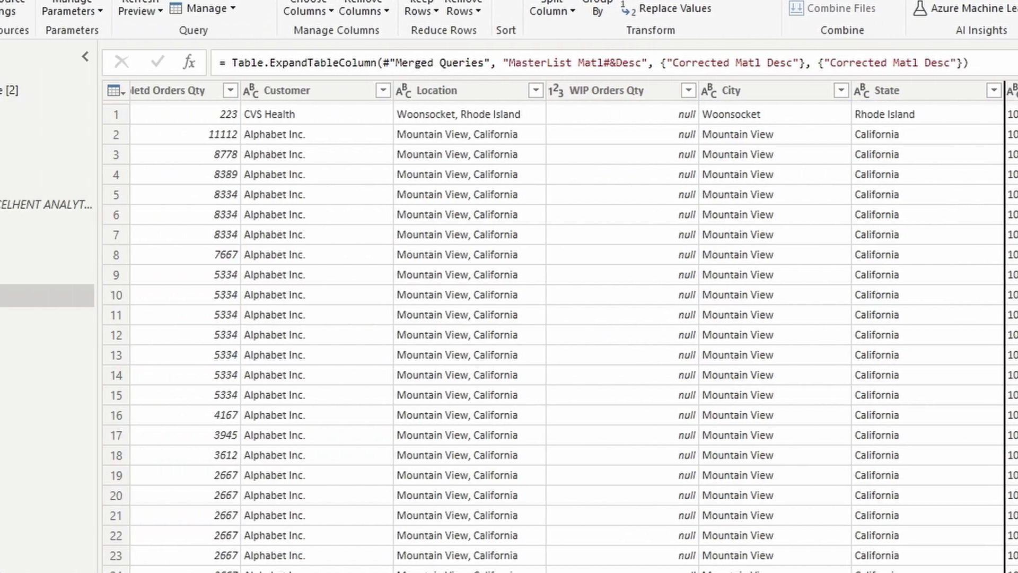
pyautogui.moveTo(674, 91); pyautogui.dragTo(450, 93)
pyautogui.click(324, 88)
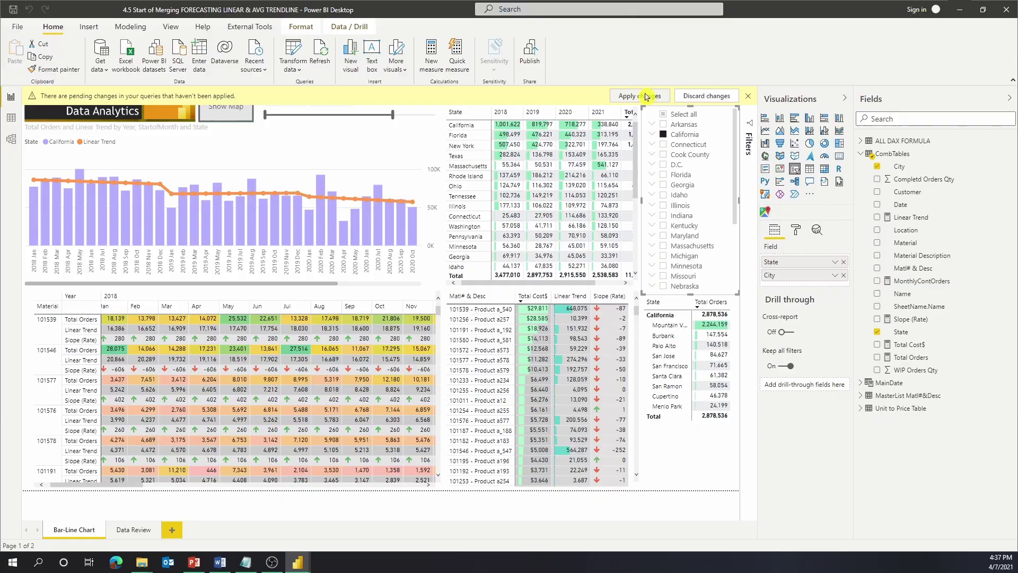
# Apply the pending query changes and expand the orders matrix by one row level to include Material Description.
pyautogui.click(642, 96)
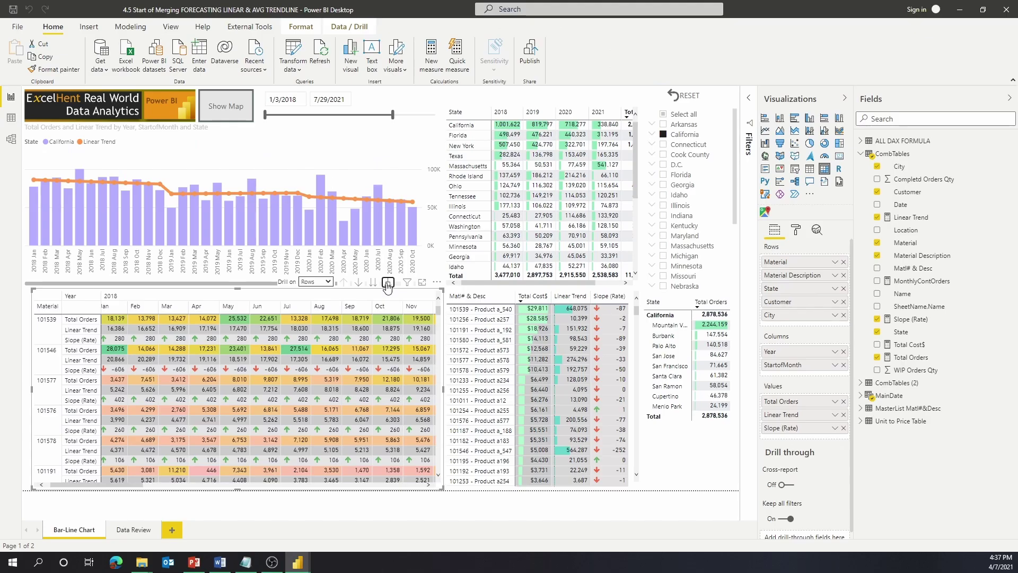
pyautogui.click(77, 362)
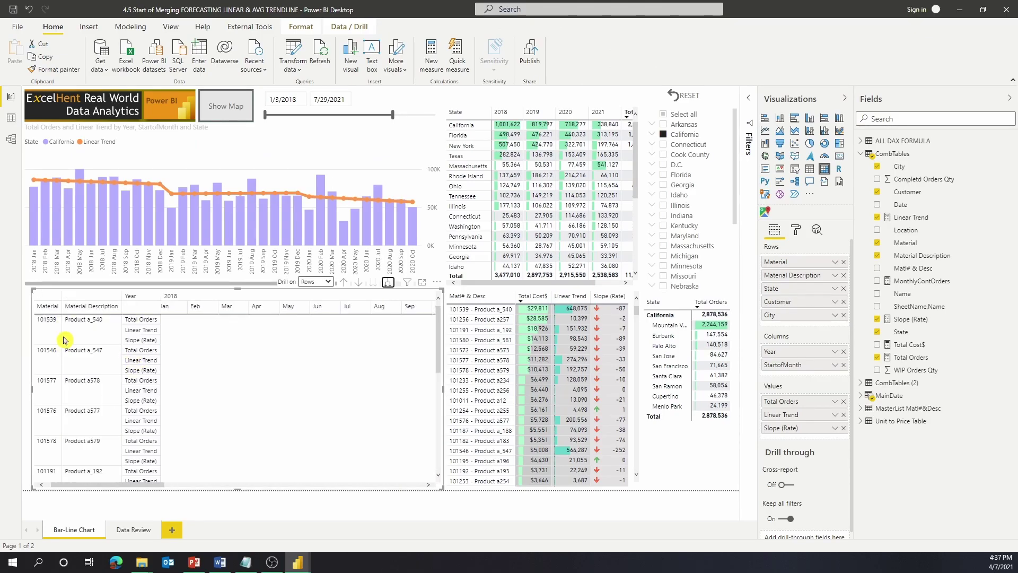
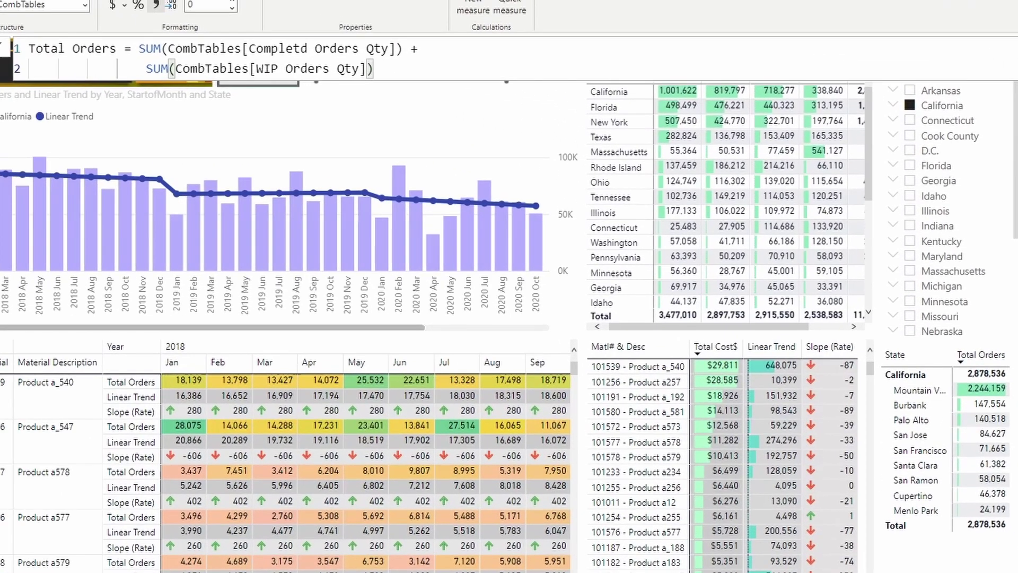
# Change the home table of the Total Orders measure from CombTables to ALL DAX FORMULA.
pyautogui.moveTo(166, 49); pyautogui.dragTo(235, 48)
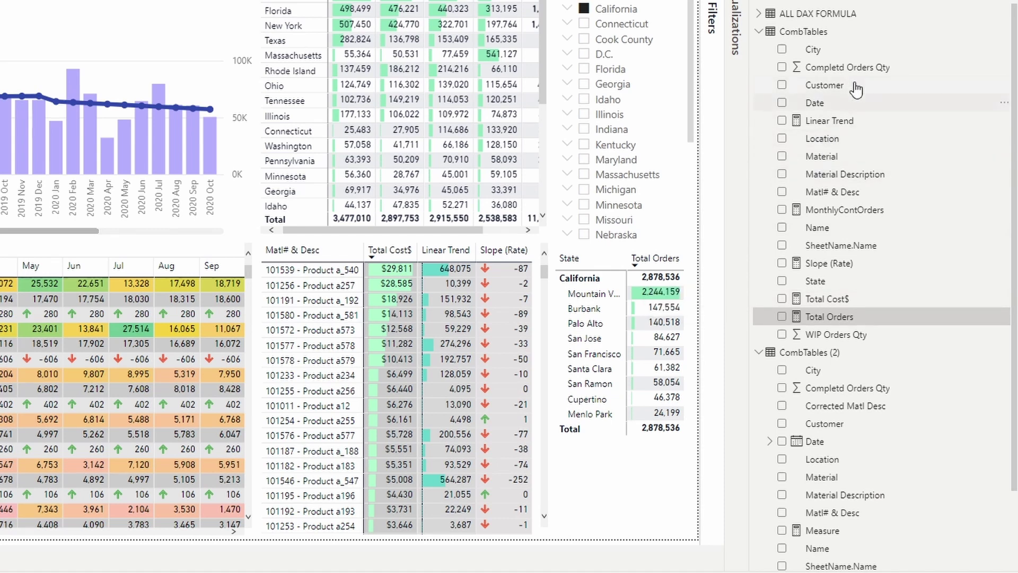
pyautogui.click(766, 14)
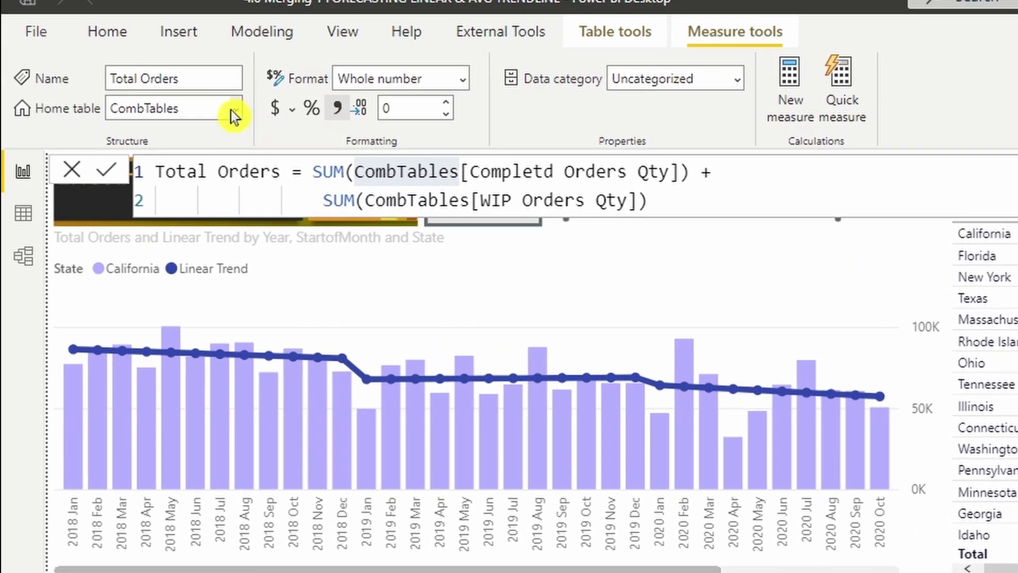
pyautogui.click(234, 110)
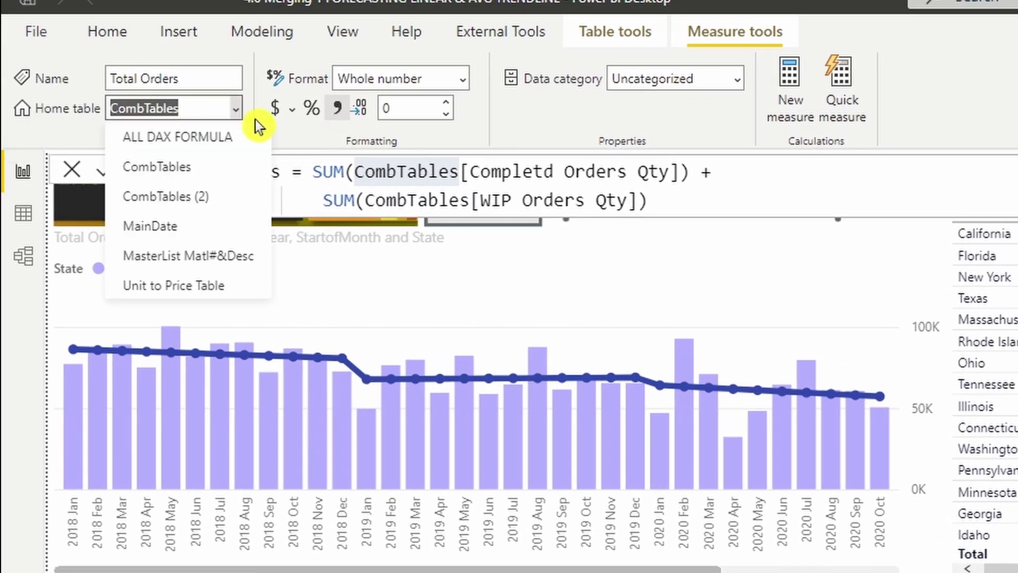
pyautogui.click(200, 144)
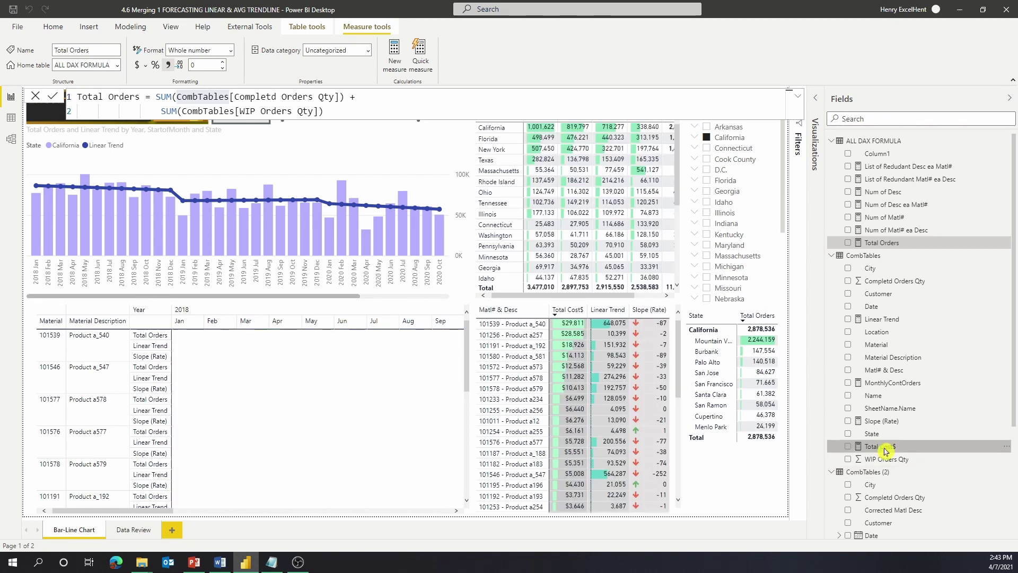
# Move the Total Cost$ measure to the ALL DAX FORMULA home table.
pyautogui.rightClick(885, 451)
pyautogui.click(125, 65)
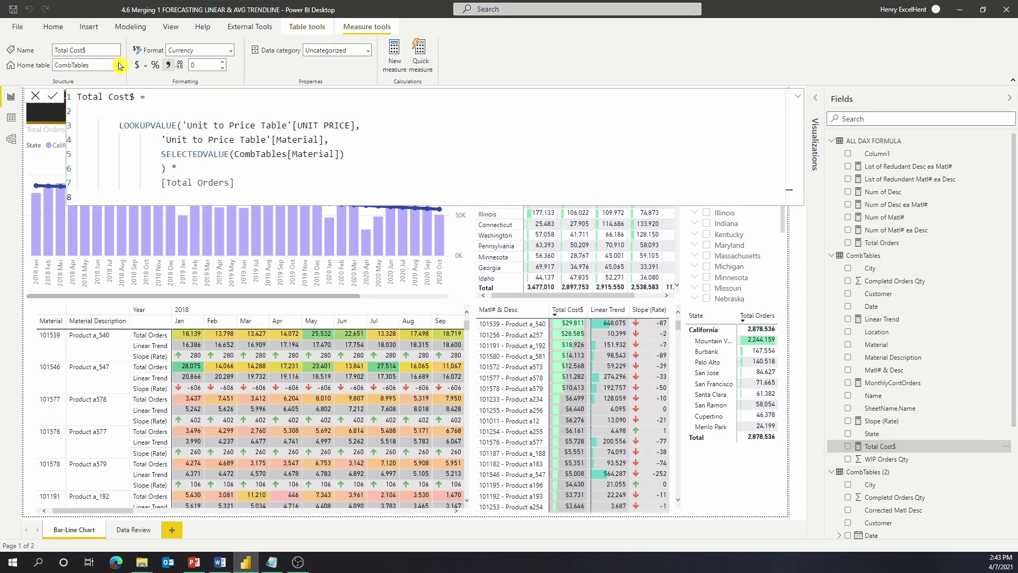
pyautogui.click(117, 65)
pyautogui.click(116, 78)
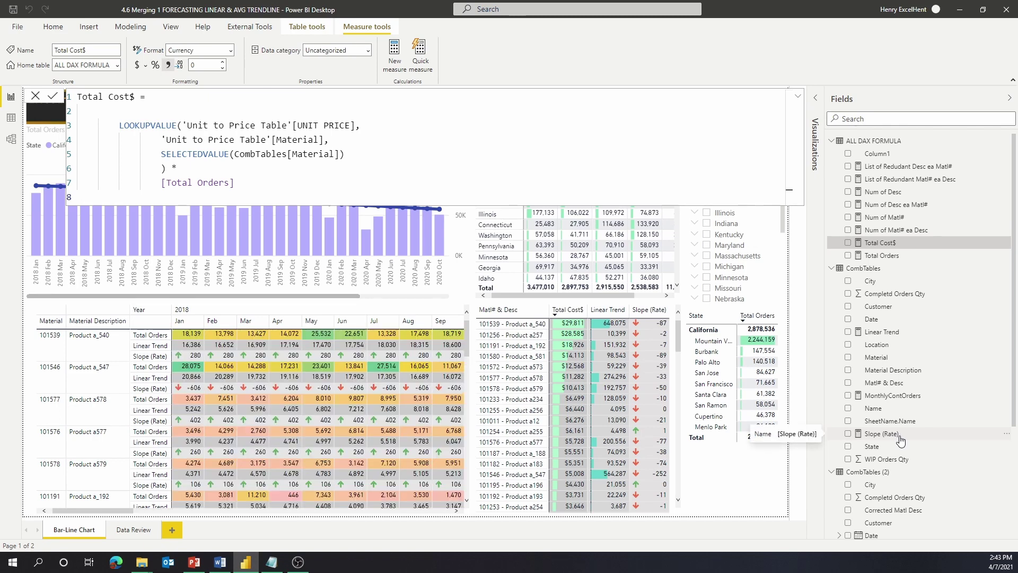
# Move the remaining CombTables measures Slope (Rate), MonthlyContOrders and Linear Trend to the ALL DAX FORMULA home table.
pyautogui.click(908, 436)
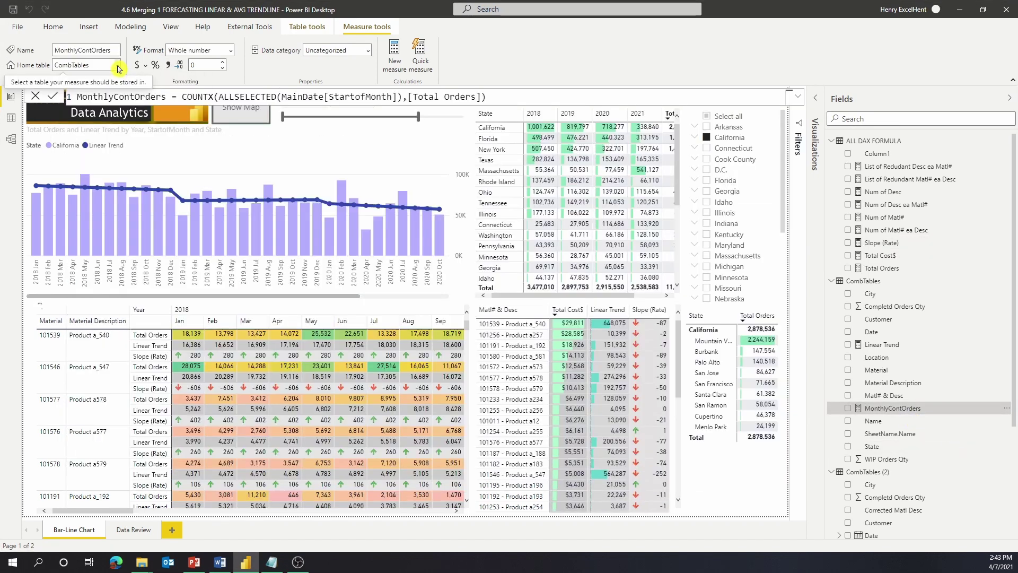
pyautogui.click(910, 359)
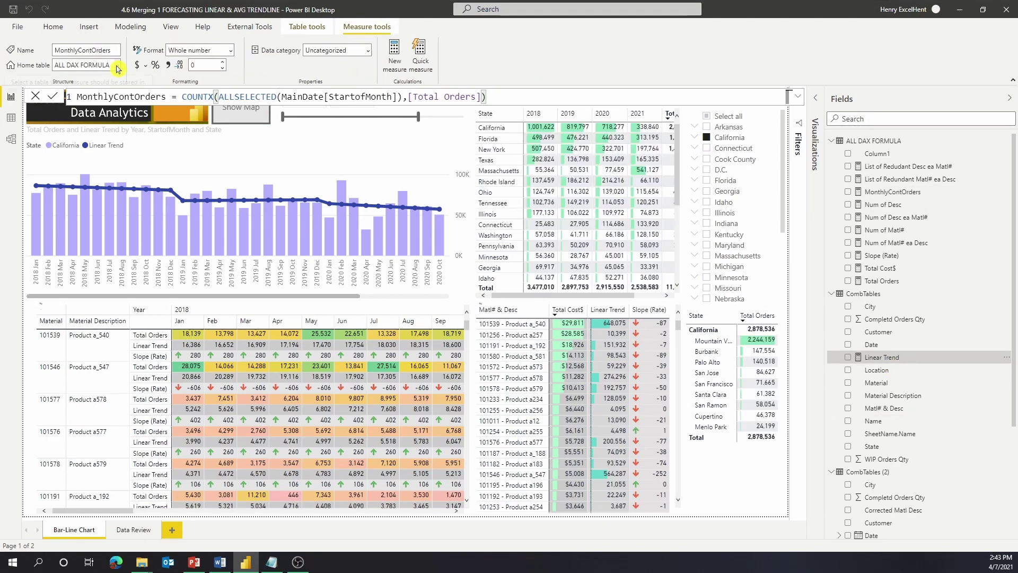
pyautogui.click(117, 65)
pyautogui.click(121, 78)
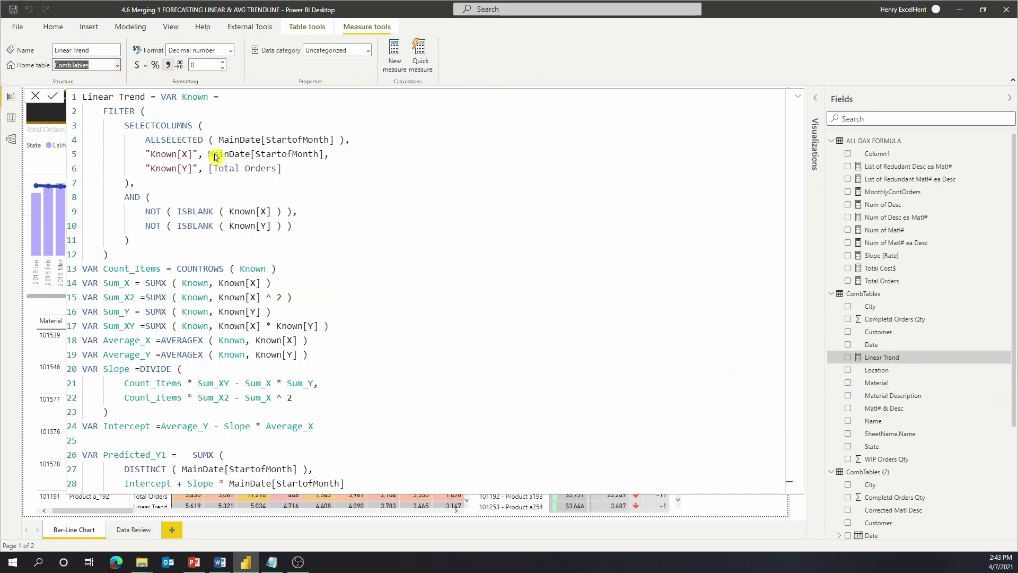
pyautogui.click(908, 294)
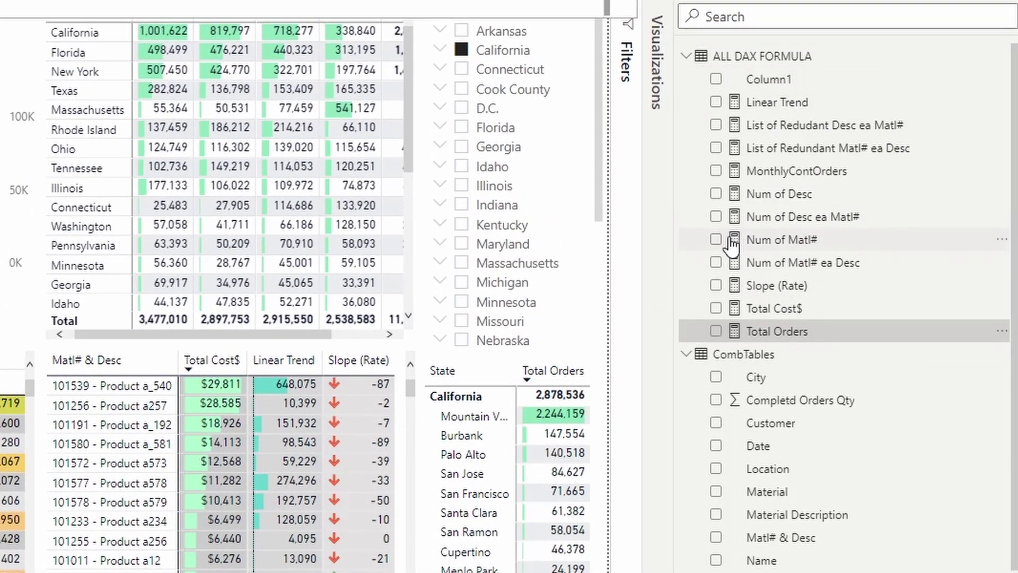
# Open the CombTables query for editing and examine the merge and expand steps of CombTables (2) that build on it.
pyautogui.click(743, 56)
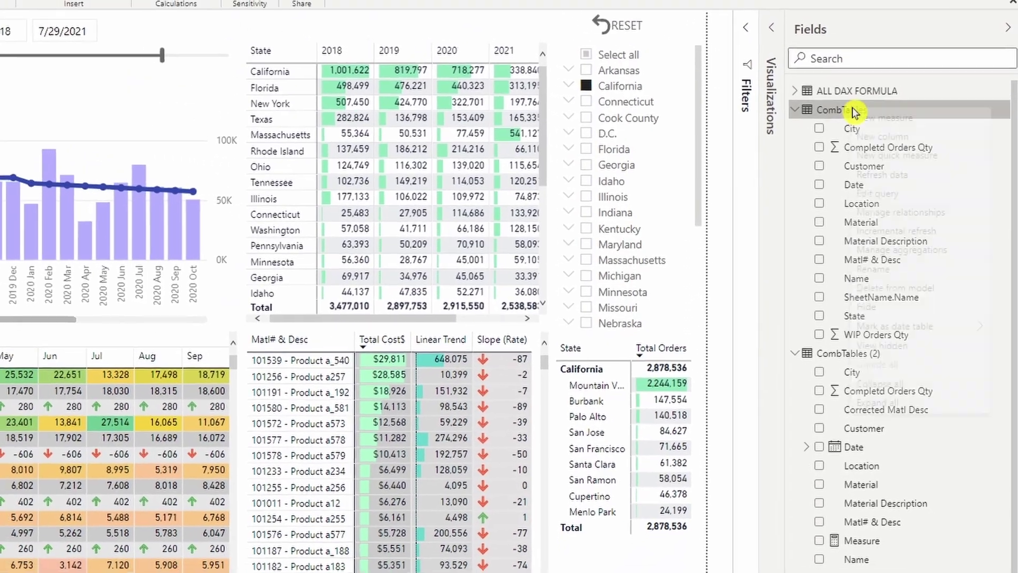
pyautogui.rightClick(835, 92)
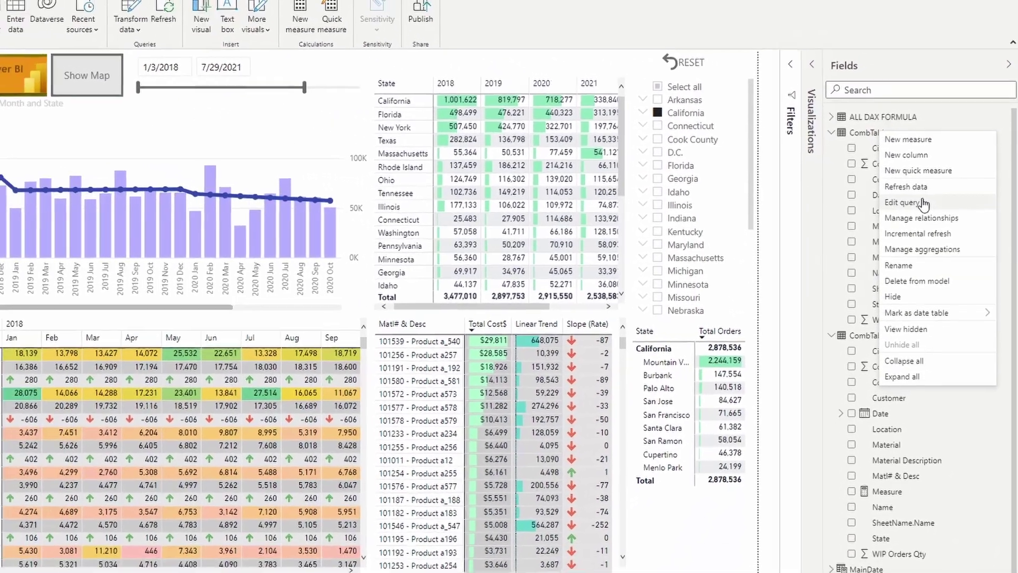
pyautogui.click(885, 195)
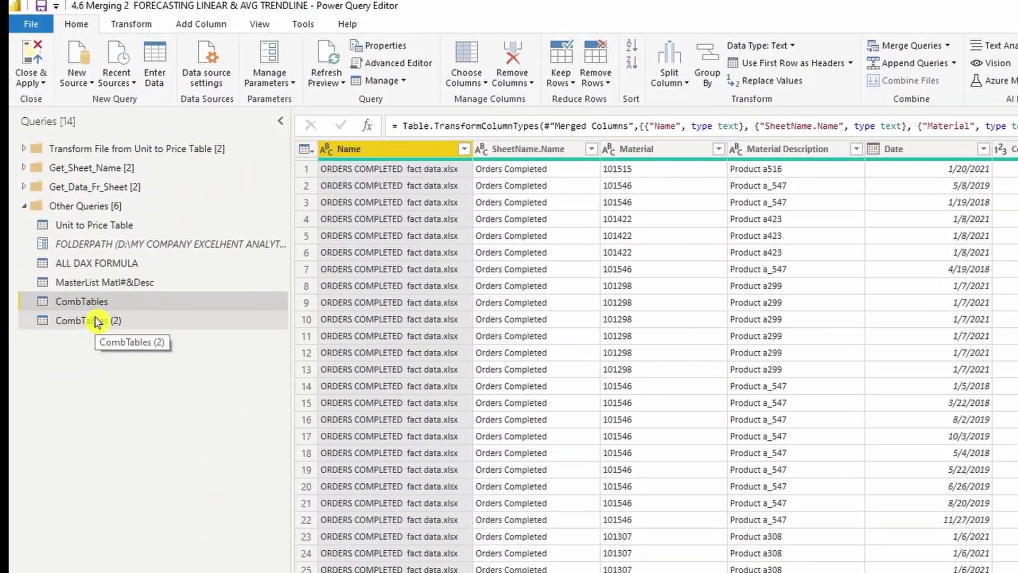
pyautogui.click(95, 318)
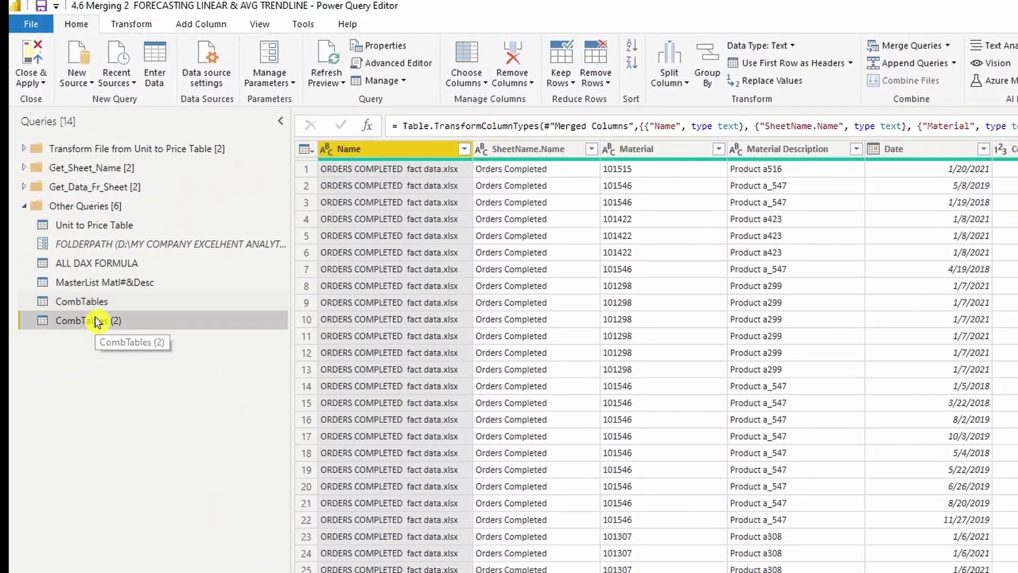
pyautogui.click(135, 301)
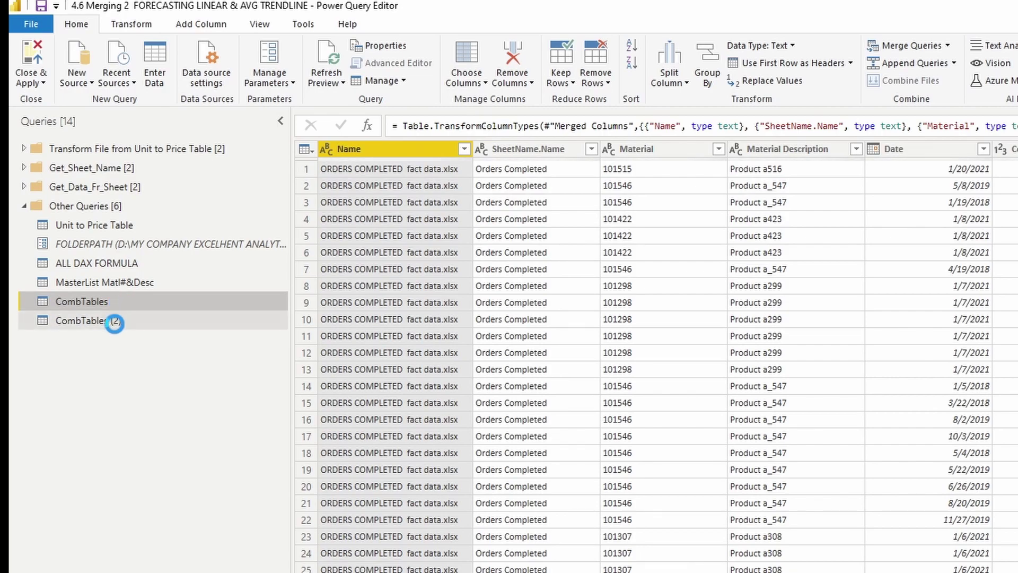
pyautogui.click(112, 322)
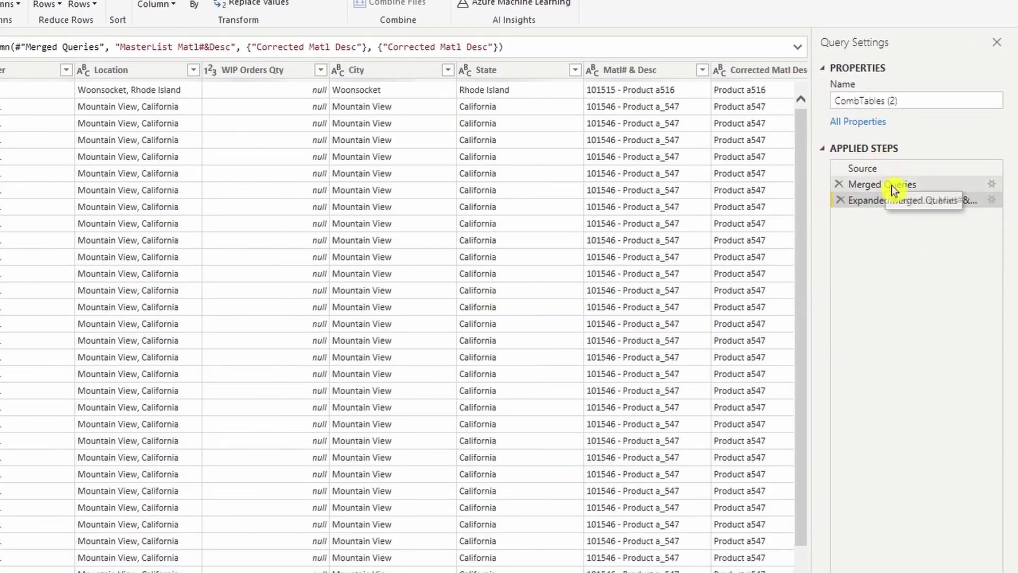
pyautogui.click(893, 184)
pyautogui.click(892, 202)
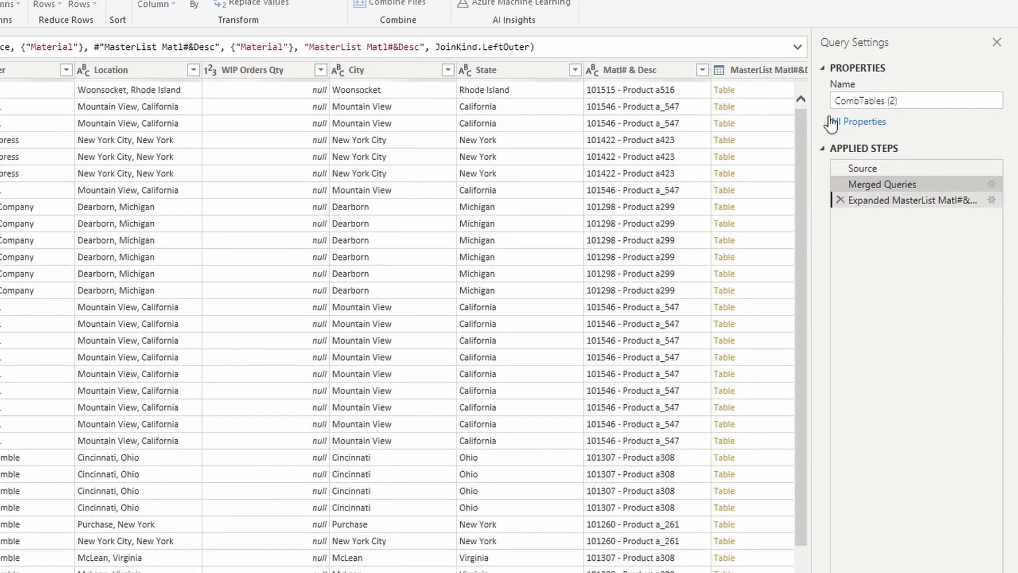
pyautogui.click(771, 70)
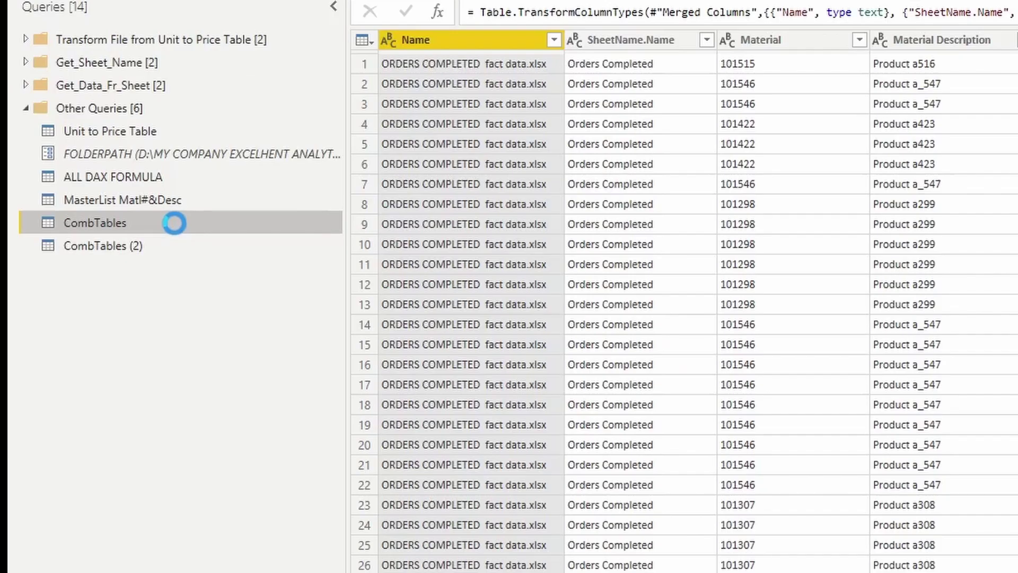
# Try to delete the original CombTables query.
pyautogui.rightClick(171, 222)
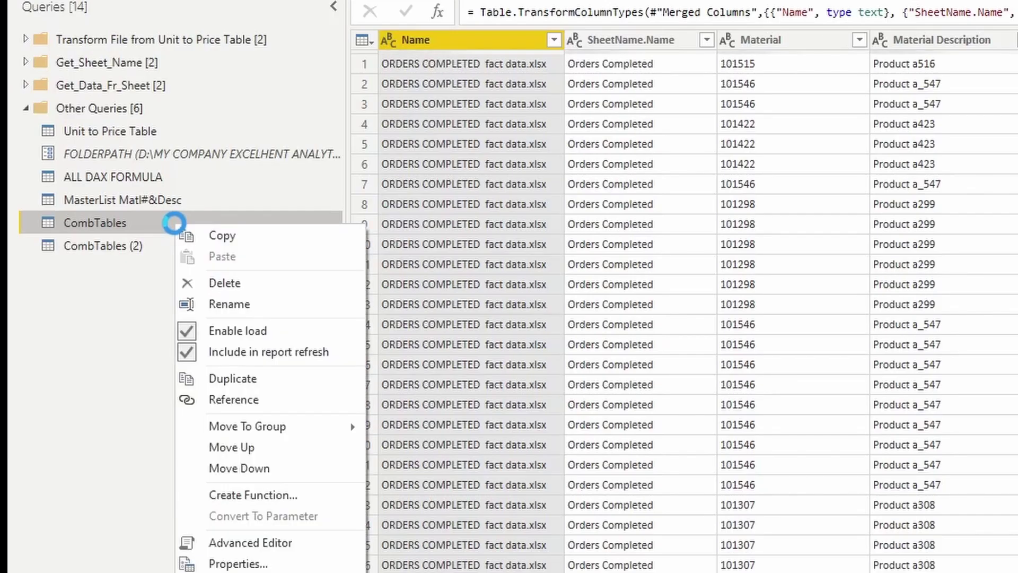
pyautogui.click(260, 286)
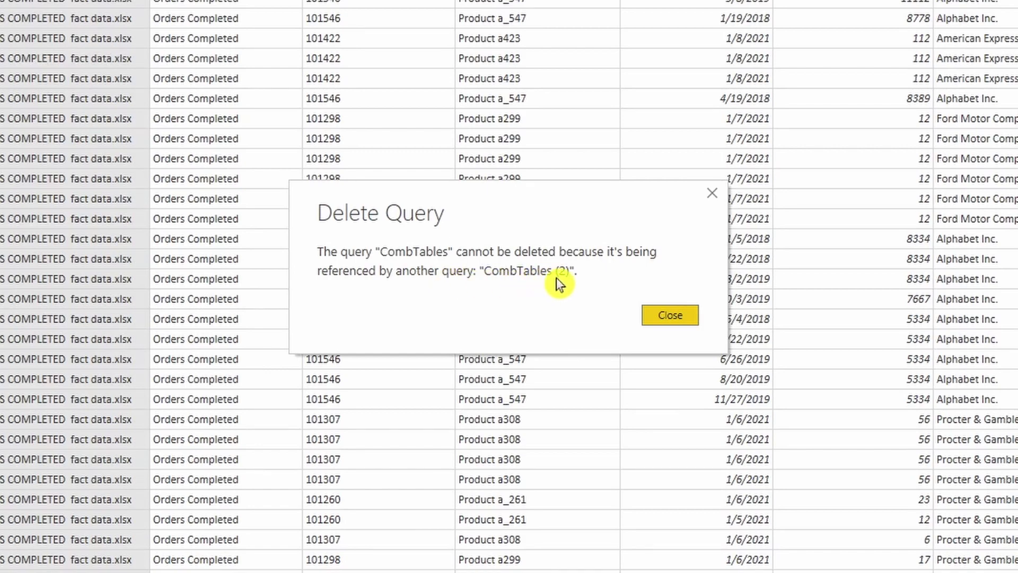
pyautogui.click(670, 315)
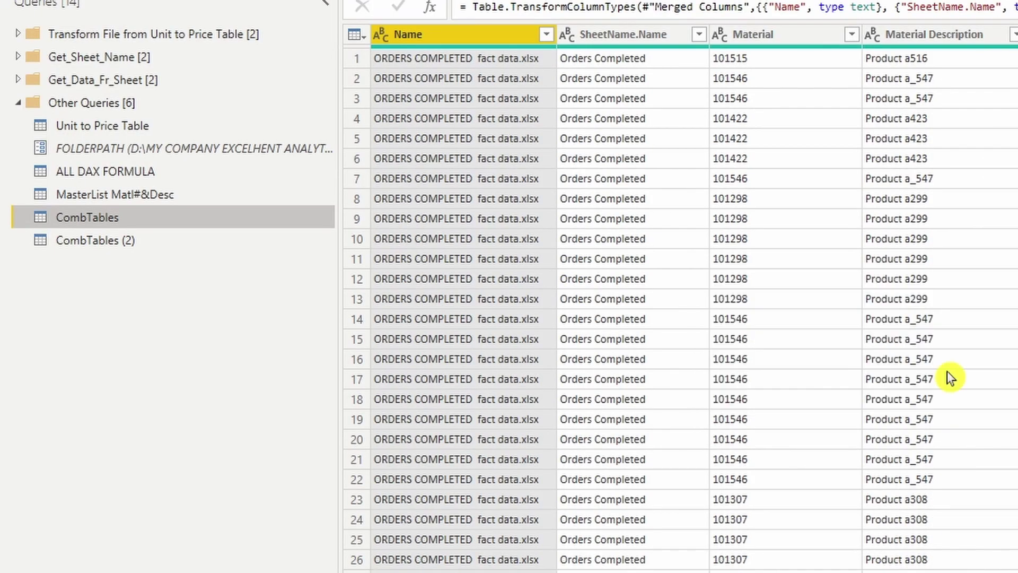
# Duplicate both the CombTables query and the CombTables (2) query.
pyautogui.click(100, 240)
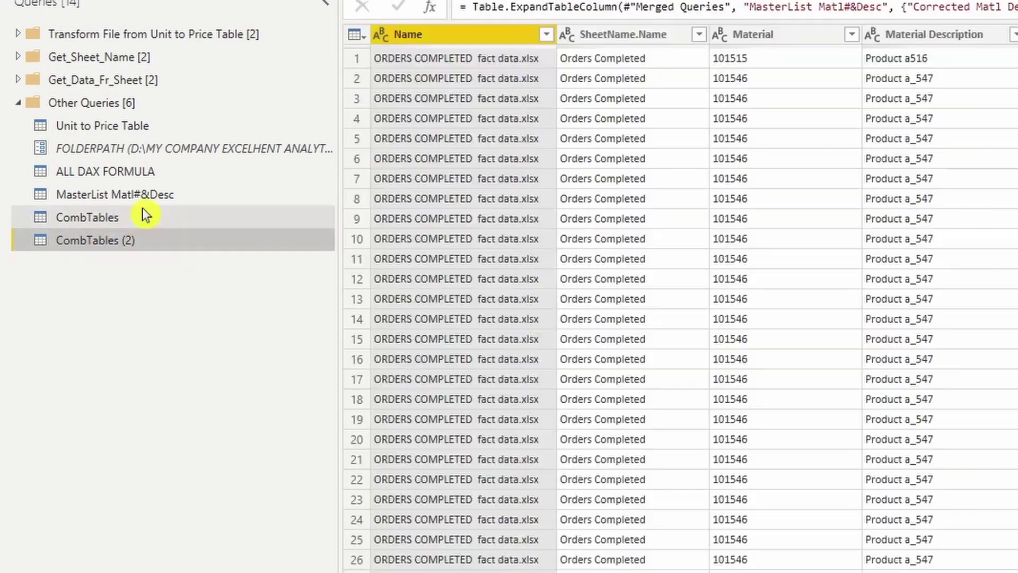
pyautogui.keyDown('ctrl'); pyautogui.click(138, 218); pyautogui.keyUp('ctrl')
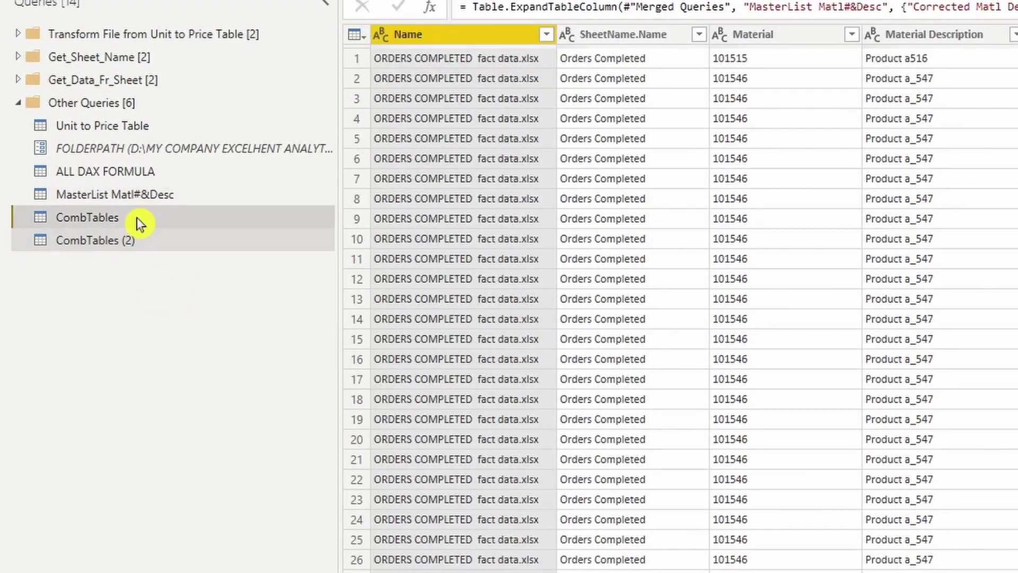
pyautogui.rightClick(137, 218)
pyautogui.click(236, 372)
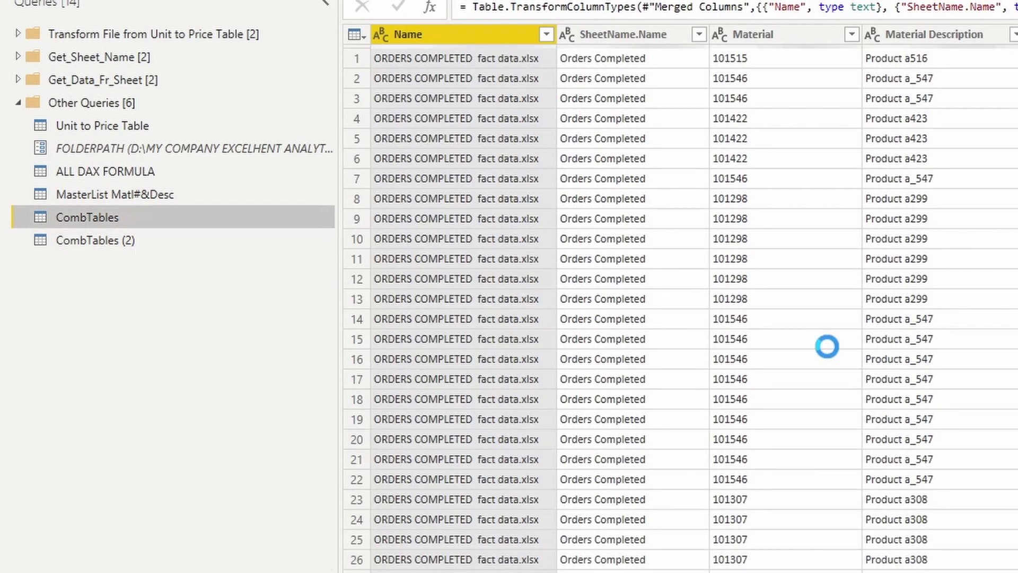
pyautogui.click(128, 239)
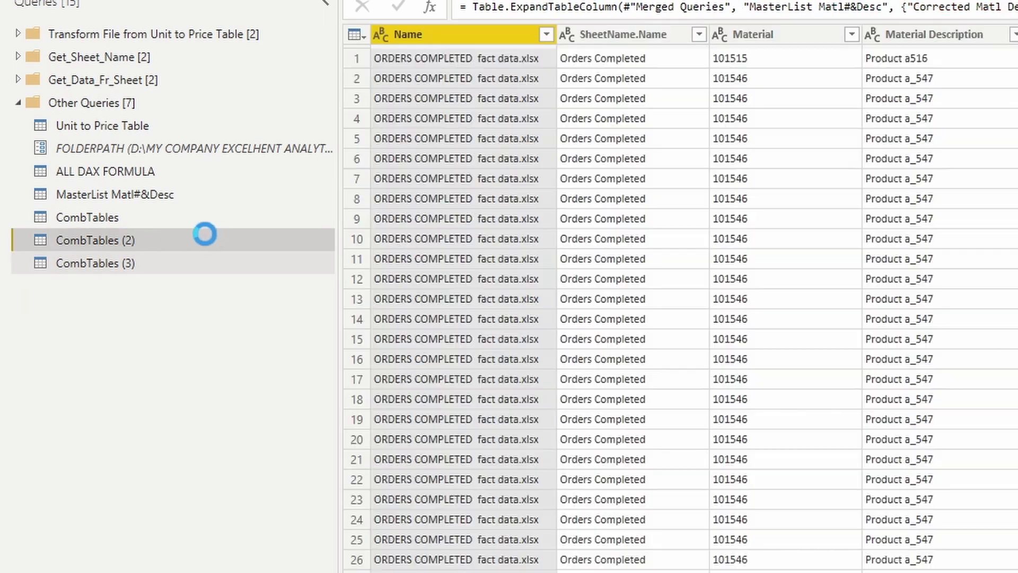
pyautogui.rightClick(192, 239)
pyautogui.click(275, 393)
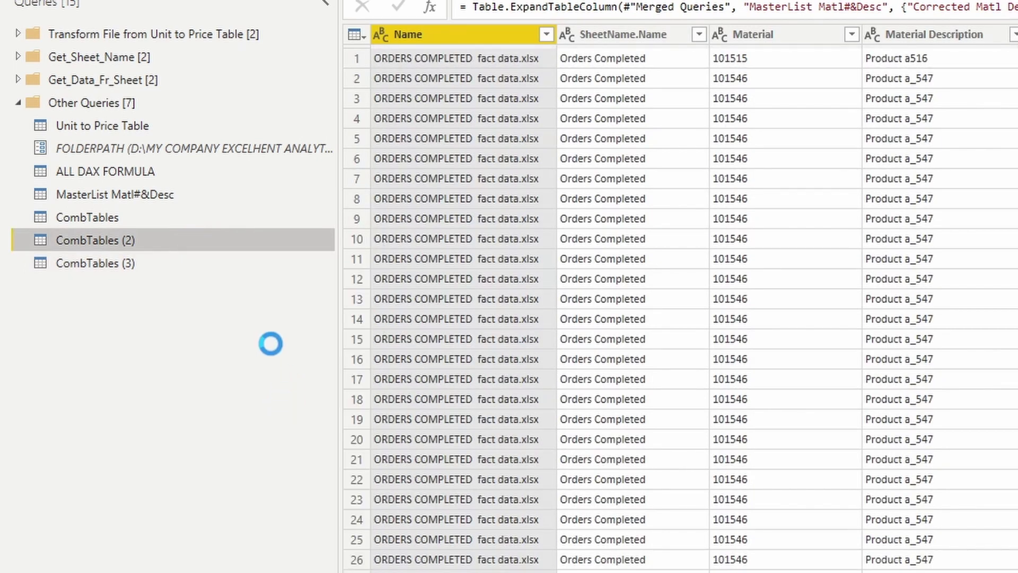
# Rename the duplicated query CombTables (3) as IntlCombTables.
pyautogui.click(141, 269)
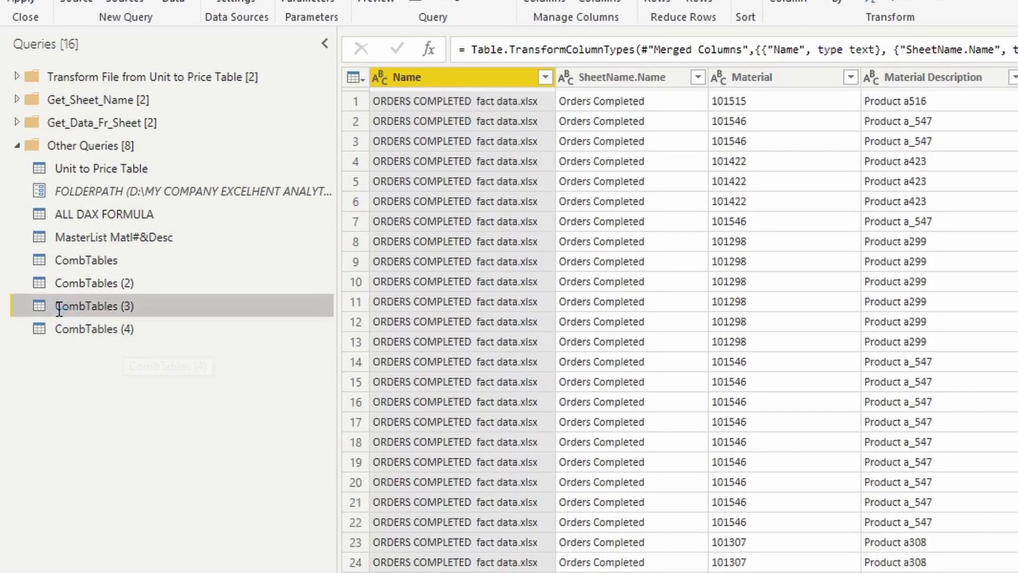
pyautogui.doubleClick(33, 229)
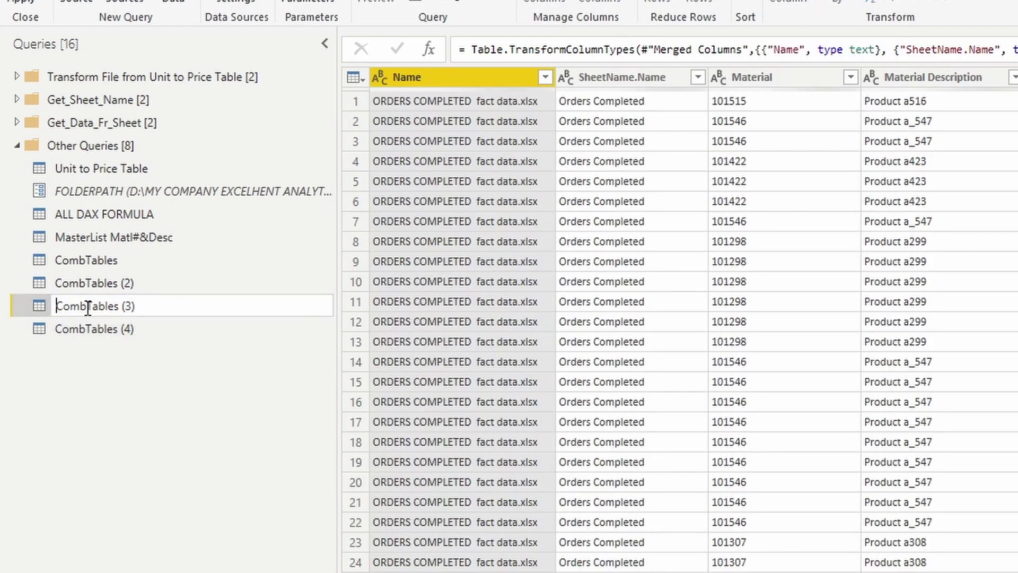
pyautogui.write('Intl')
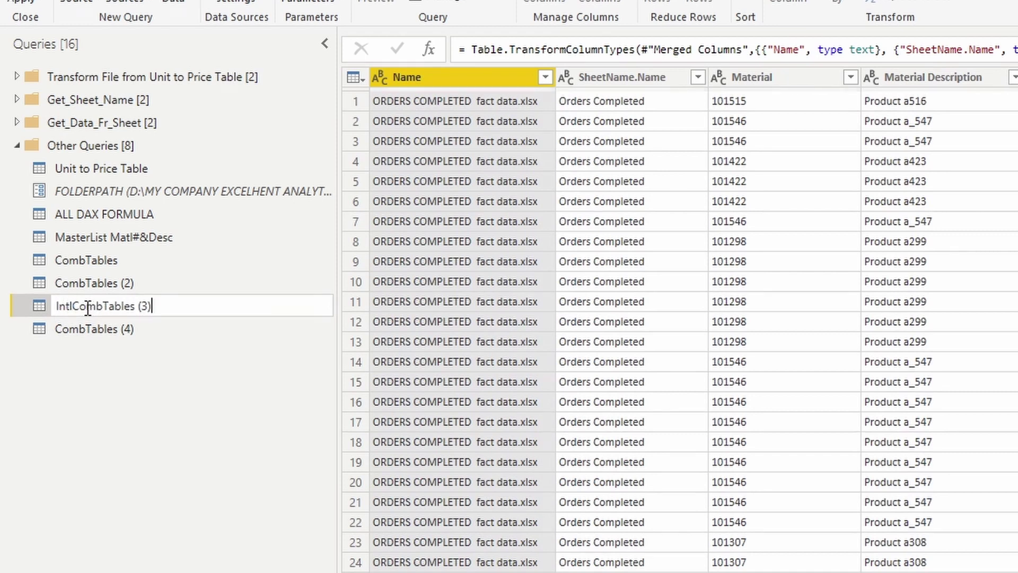
pyautogui.press('End')
pyautogui.press('BackSpace')
pyautogui.press('BackSpace')
pyautogui.press('BackSpace')
pyautogui.press('BackSpace')
pyautogui.click(126, 329)
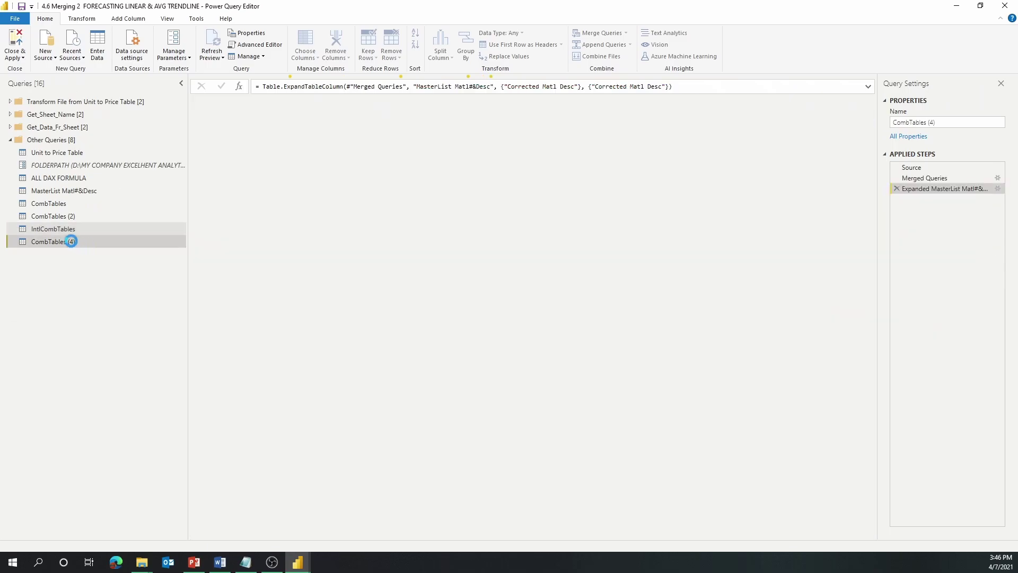
# Change the Source step of CombTables (4) so that it references IntlCombTables.
pyautogui.click(54, 228)
pyautogui.doubleClick(942, 123)
pyautogui.hotkey('ctrl', 'c')
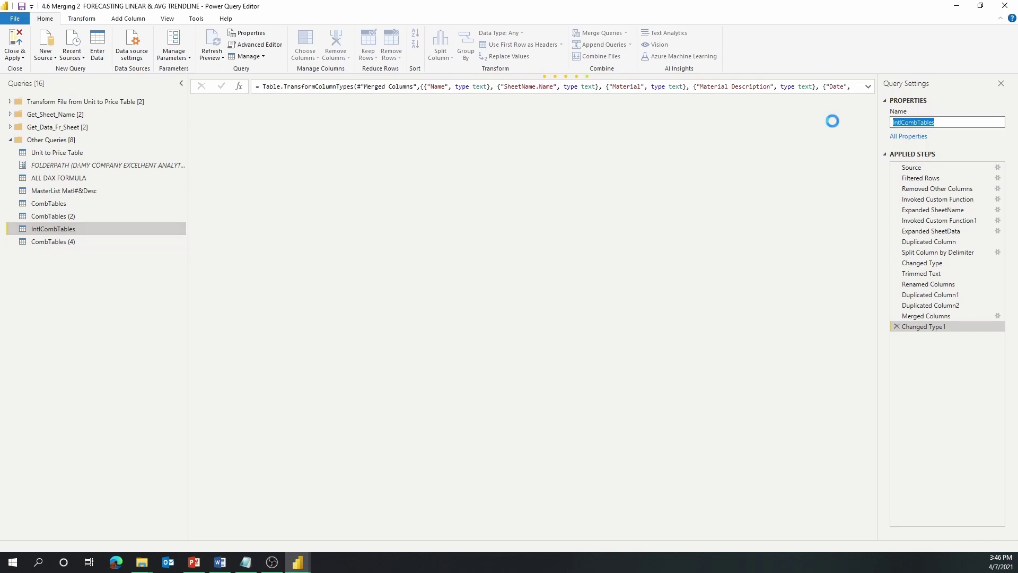
pyautogui.click(73, 247)
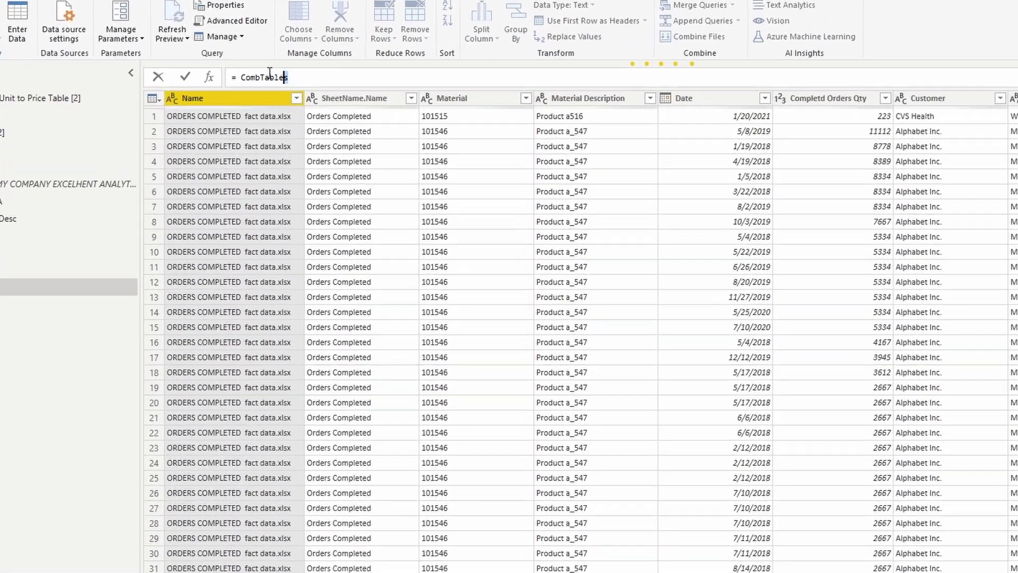
pyautogui.doubleClick(297, 85)
pyautogui.hotkey('ctrl', 'v')
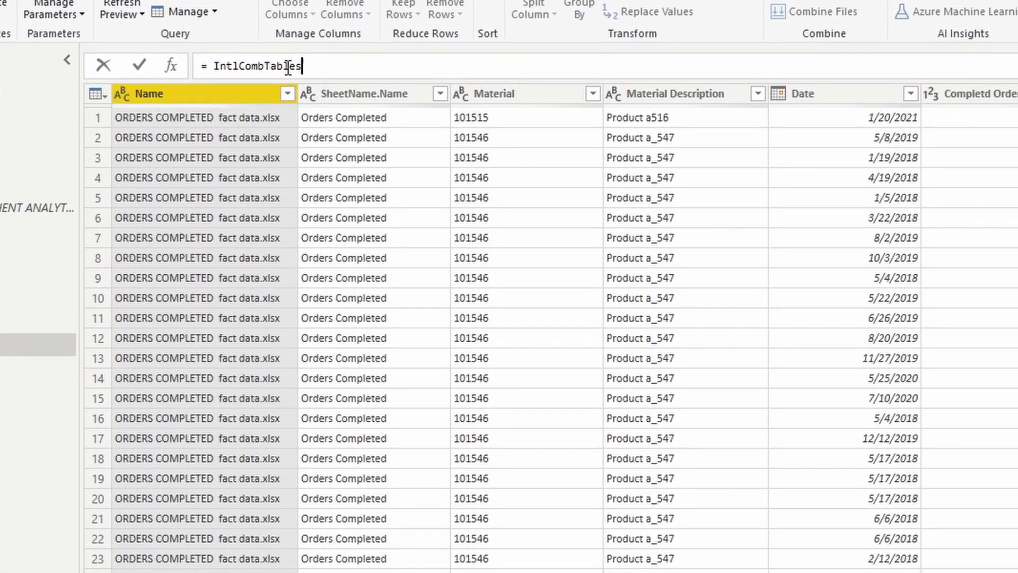
pyautogui.press('Return')
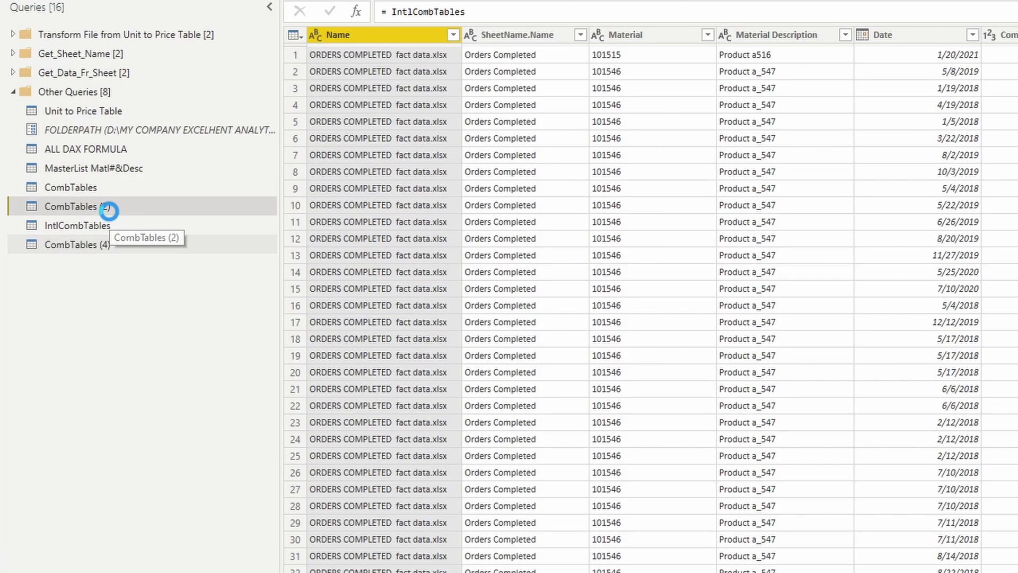
# Delete the CombTables (2) query and the original CombTables query.
pyautogui.click(74, 217)
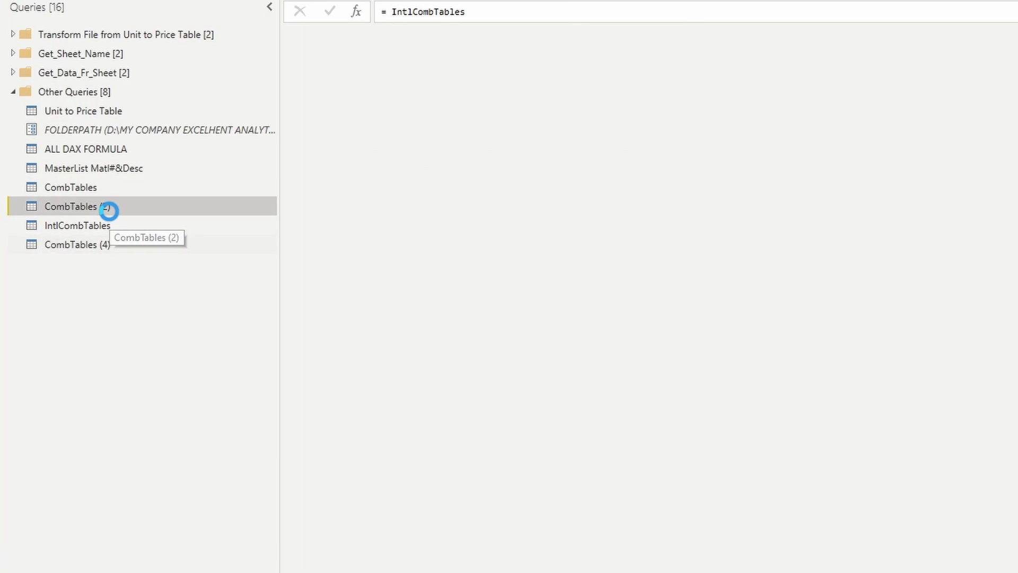
pyautogui.rightClick(109, 210)
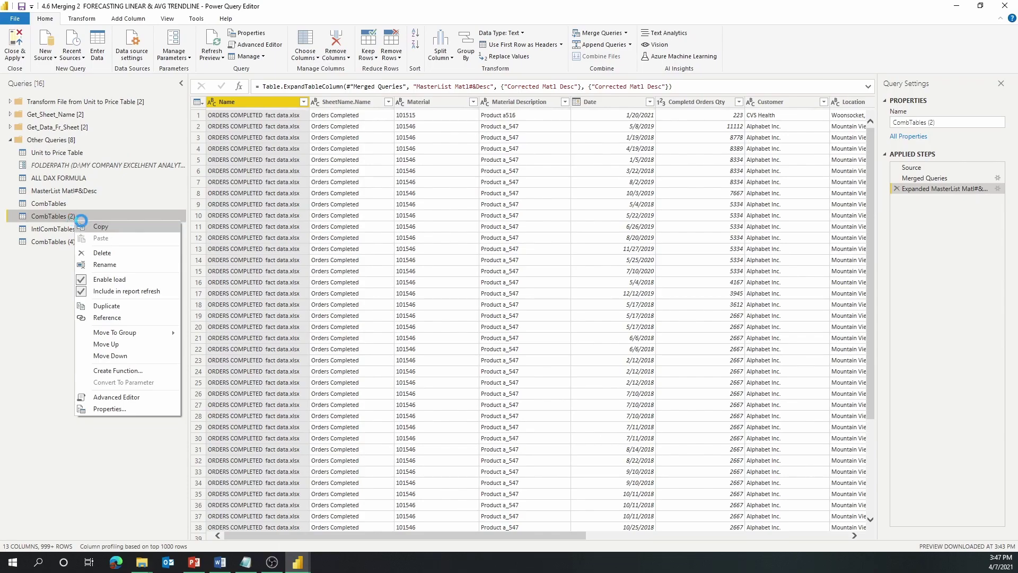
pyautogui.moveTo(215, 369)
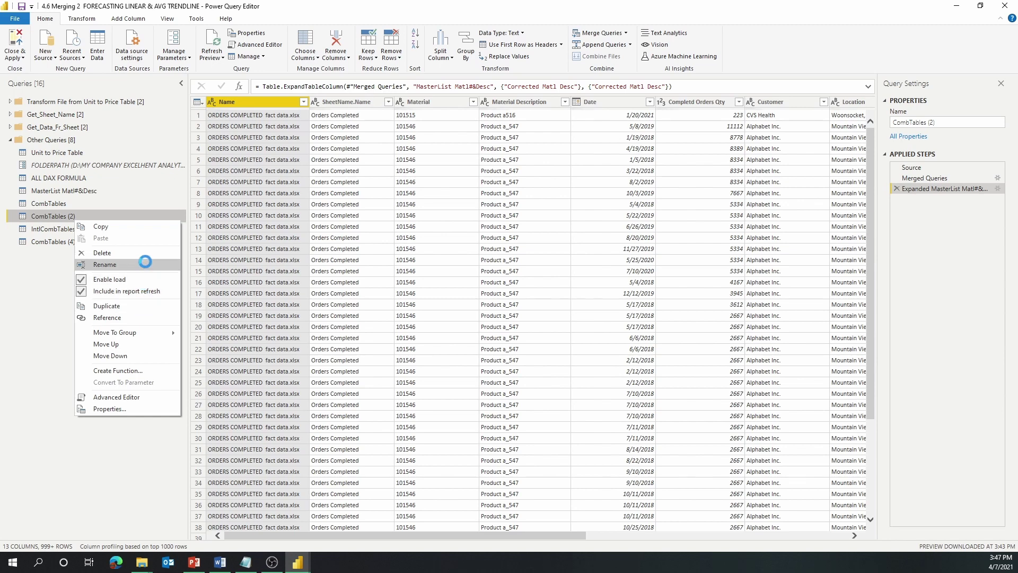
pyautogui.click(104, 253)
pyautogui.click(560, 297)
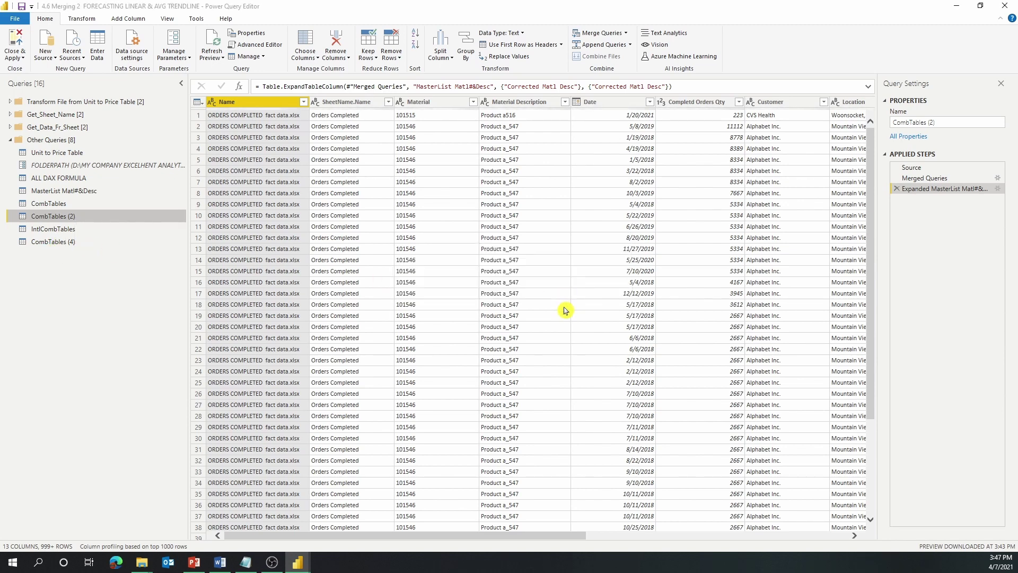
pyautogui.rightClick(75, 203)
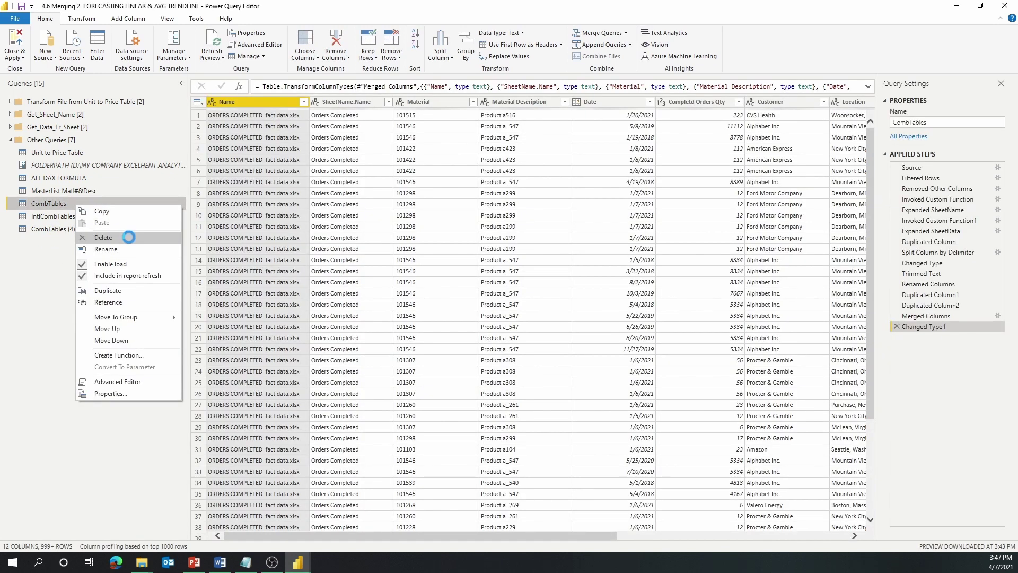
pyautogui.click(253, 234)
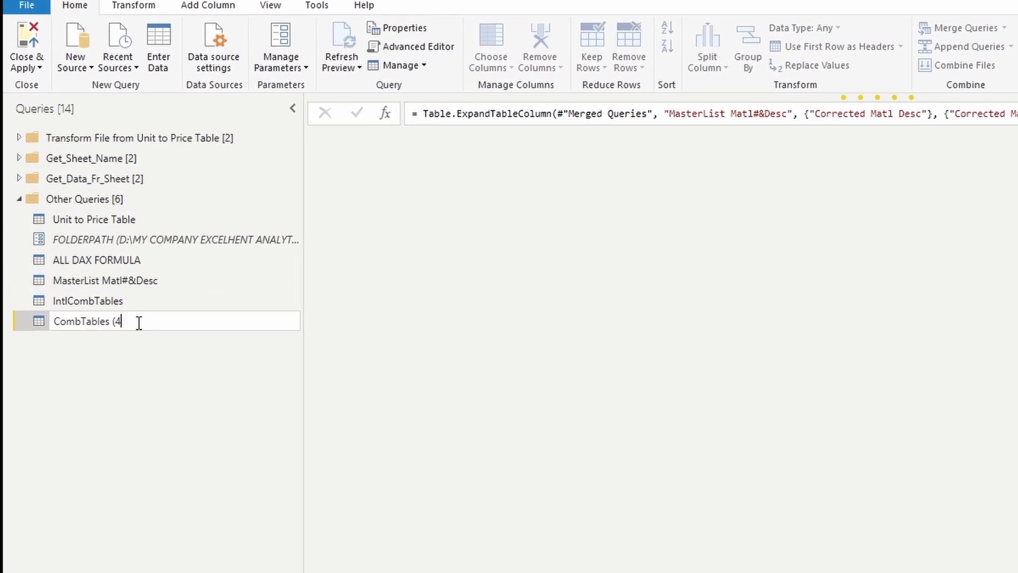
# Rename the remaining CombTables (4) query as CombTables.
pyautogui.press('BackSpace')
pyautogui.press('BackSpace')
pyautogui.press('BackSpace')
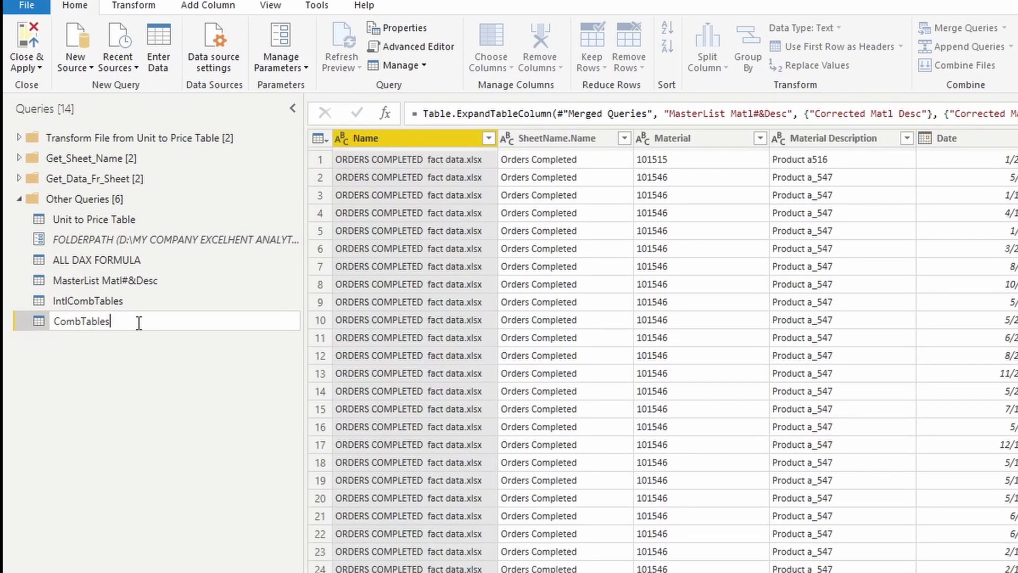
pyautogui.press('Return')
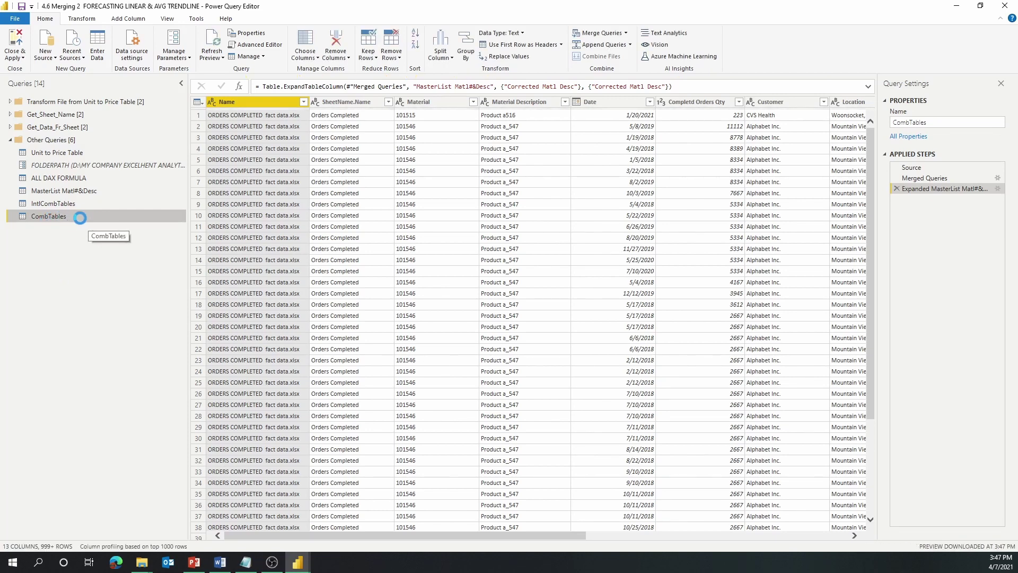
# Review the IntlCombTables and CombTables queries, and close the query editor with the changes applied.
pyautogui.click(68, 203)
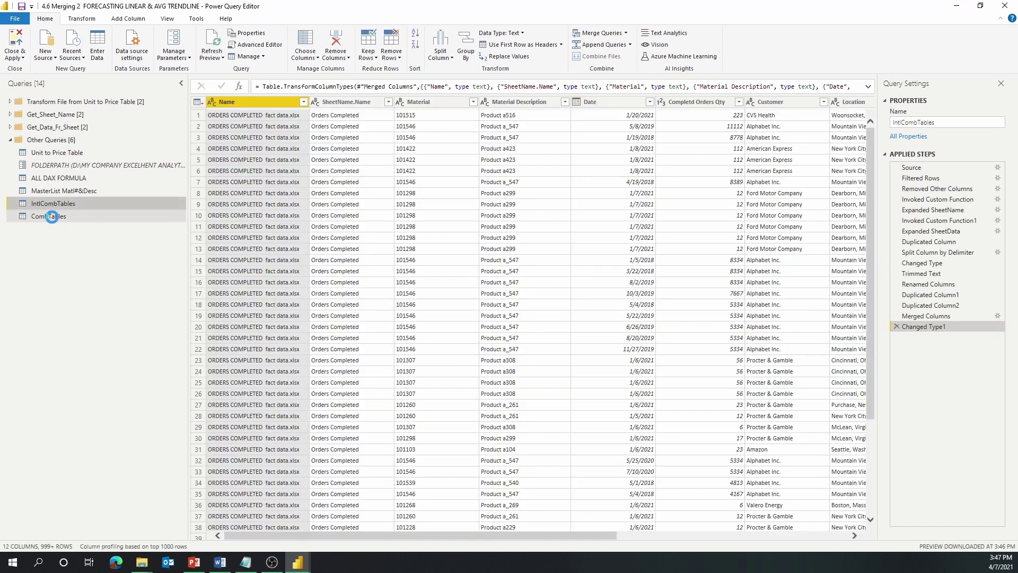
pyautogui.click(51, 216)
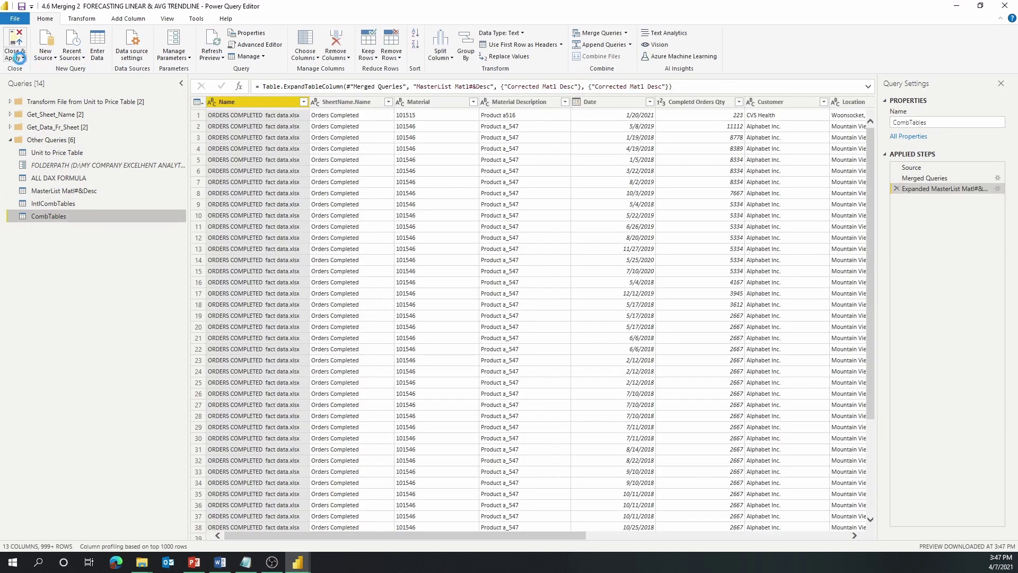
pyautogui.click(20, 58)
pyautogui.click(51, 70)
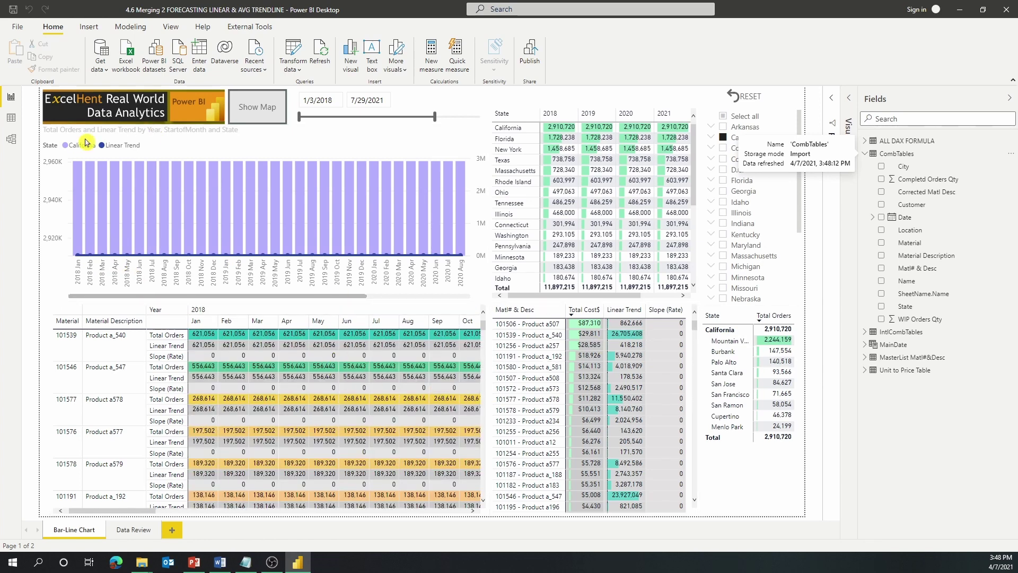
# In the model diagram, place IntlCombTables below MasterList Matl#&Desc and MainDate in the space between CombTables and IntlCombTables.
pyautogui.click(11, 139)
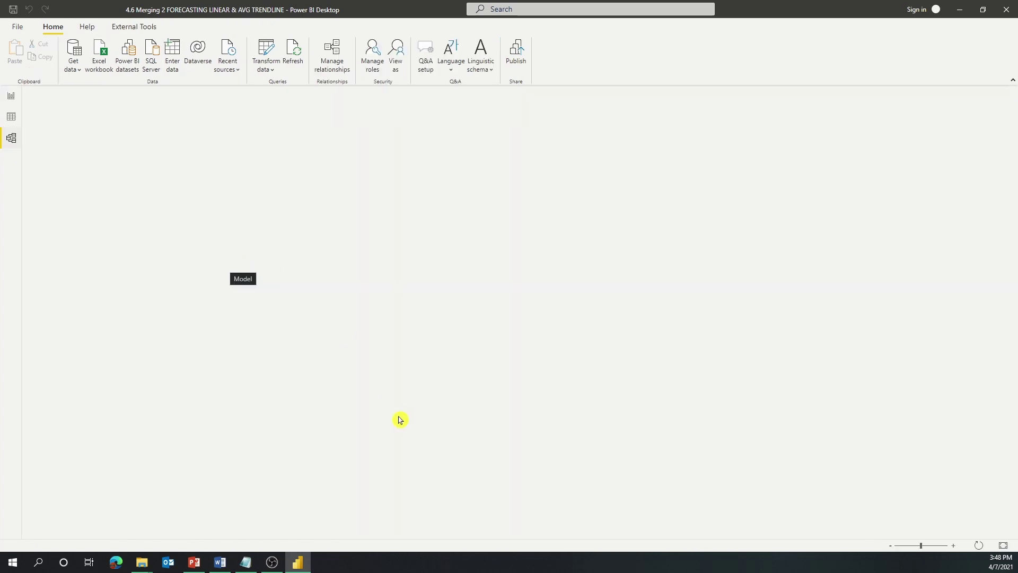
pyautogui.moveTo(477, 516); pyautogui.dragTo(716, 529)
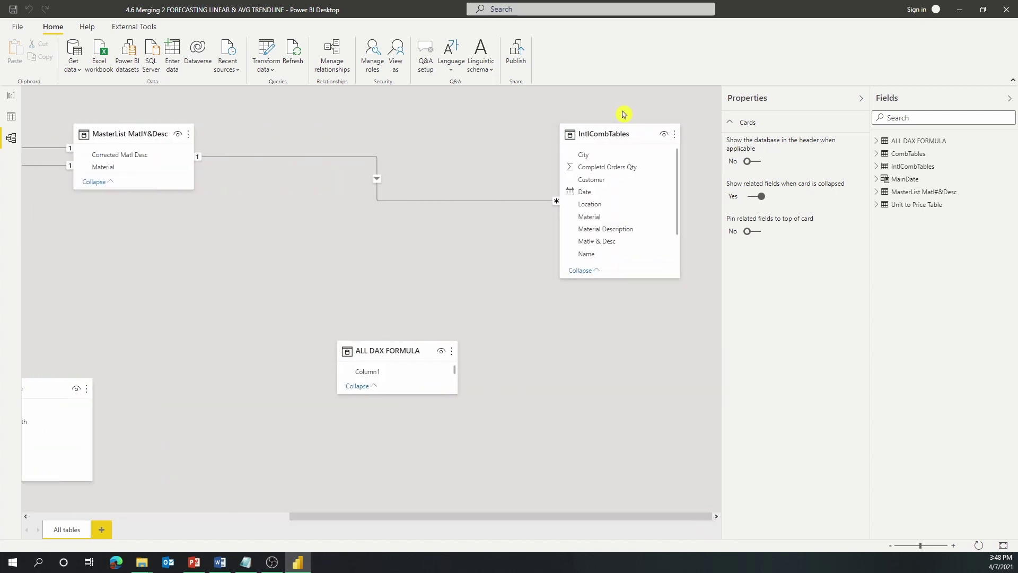
pyautogui.moveTo(616, 132); pyautogui.dragTo(345, 239)
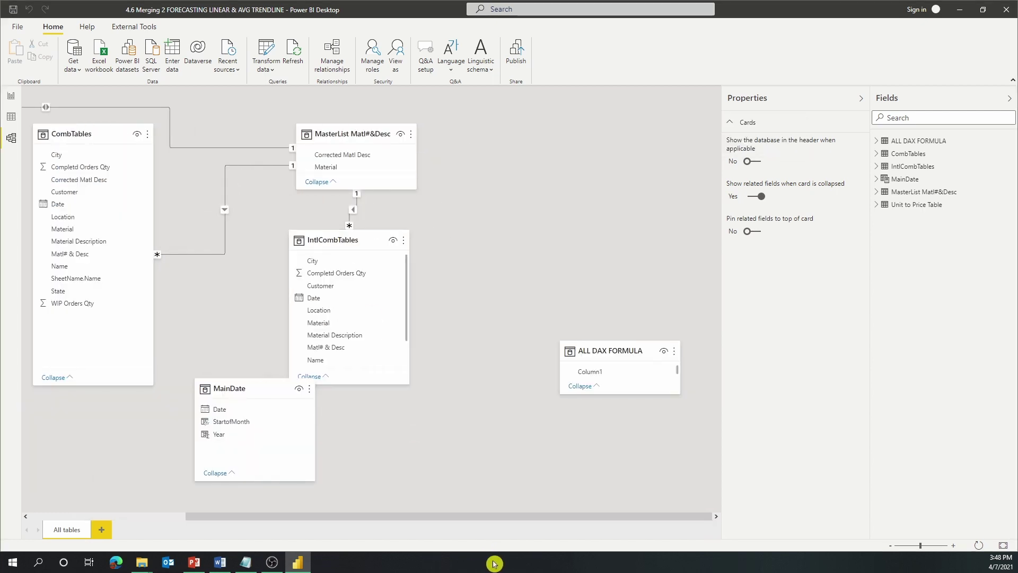
pyautogui.moveTo(530, 517); pyautogui.dragTo(147, 521)
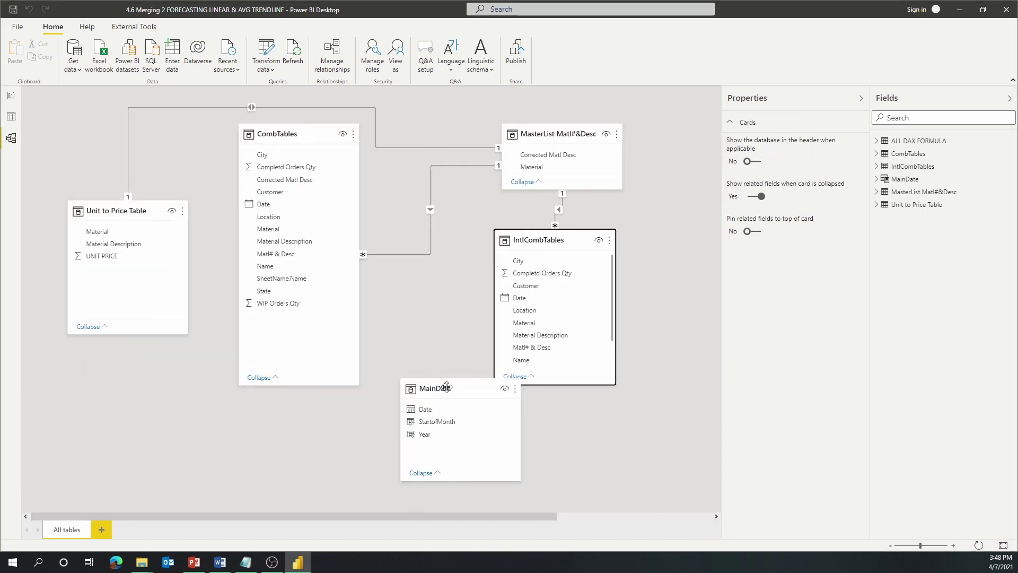
pyautogui.moveTo(447, 386); pyautogui.dragTo(382, 435)
pyautogui.moveTo(568, 245); pyautogui.dragTo(586, 301)
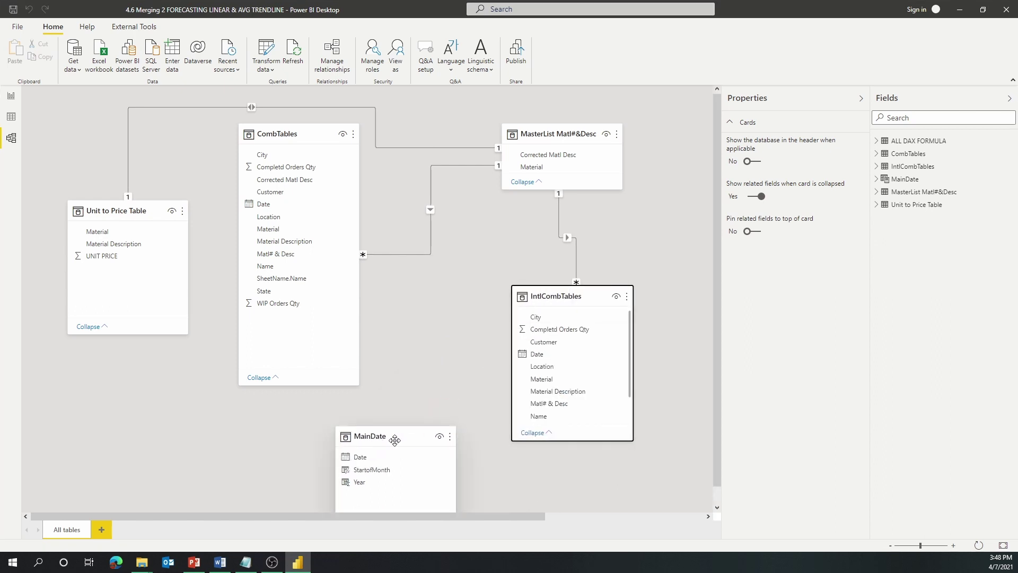
pyautogui.moveTo(398, 436); pyautogui.dragTo(432, 406)
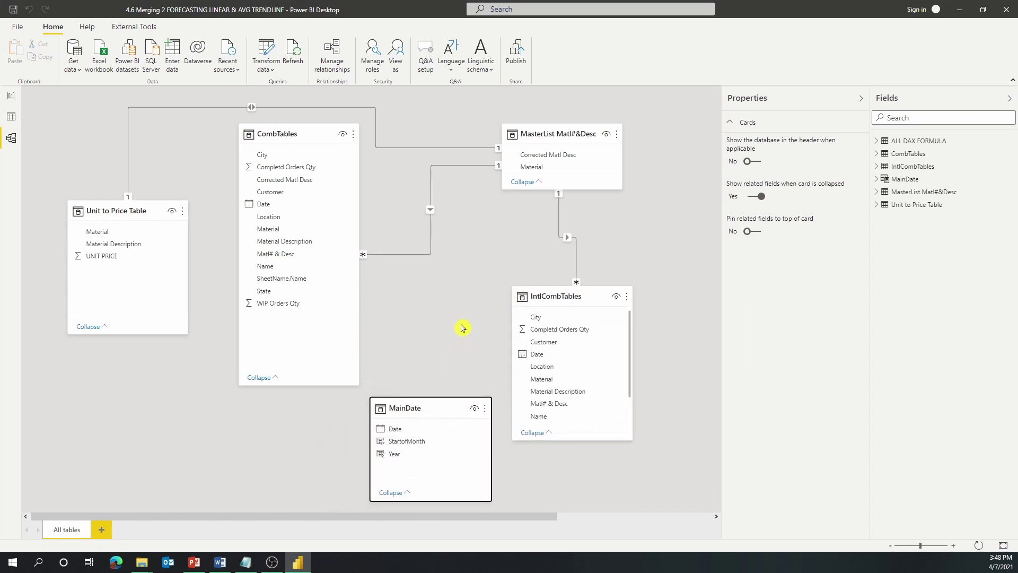
# Relate MainDate's Date field to the Date fields of CombTables and IntlCombTables, and check the relationships with MasterList Matl#&Desc.
pyautogui.click(856, 97)
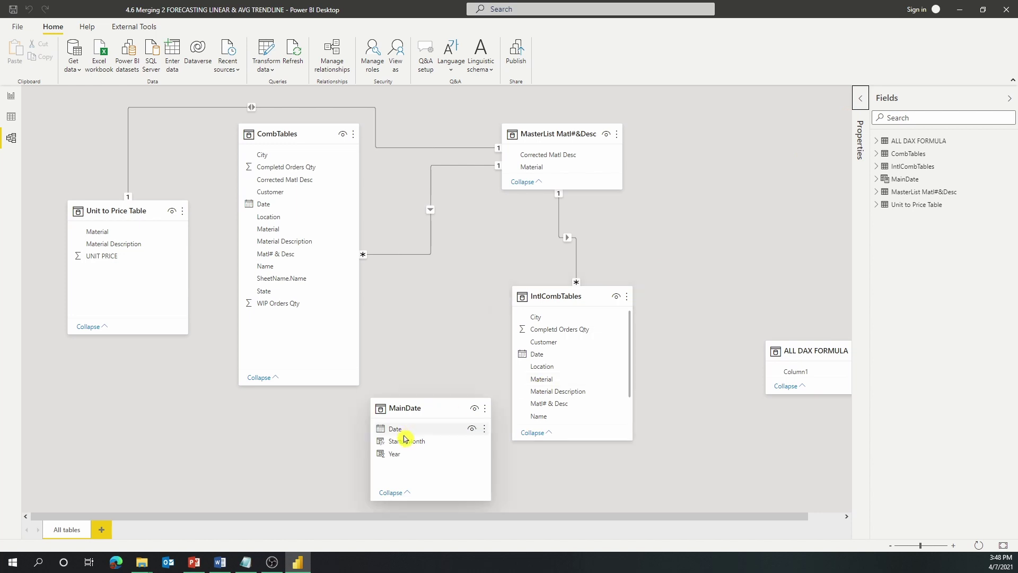
pyautogui.moveTo(421, 432); pyautogui.dragTo(306, 205)
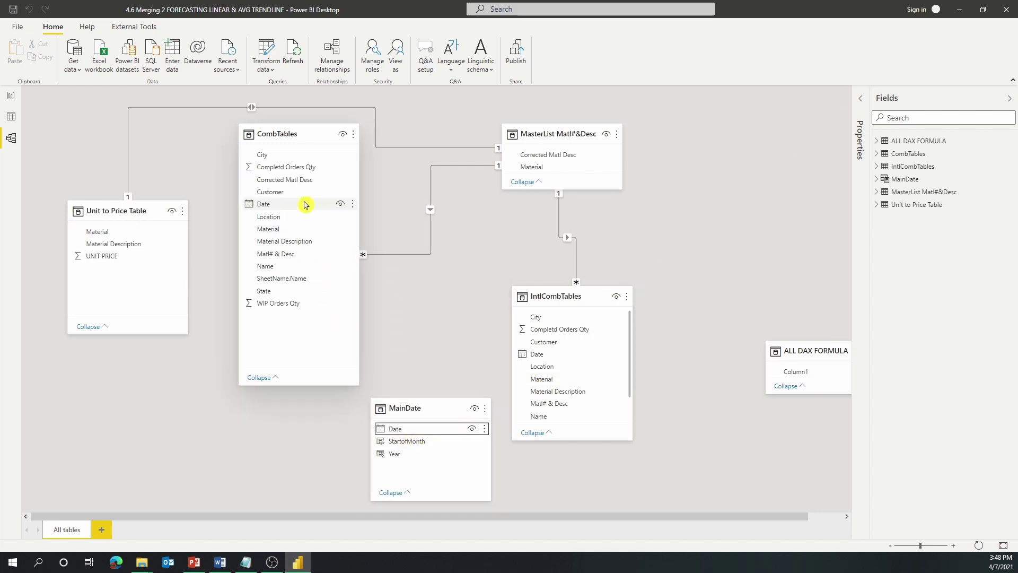
pyautogui.moveTo(454, 429); pyautogui.dragTo(559, 354)
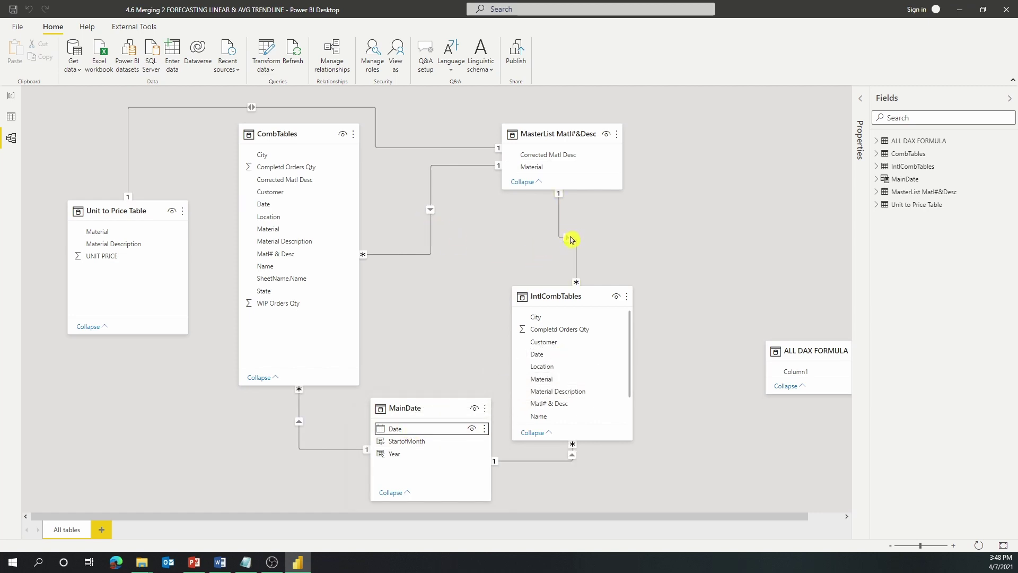
pyautogui.click(570, 238)
pyautogui.click(432, 211)
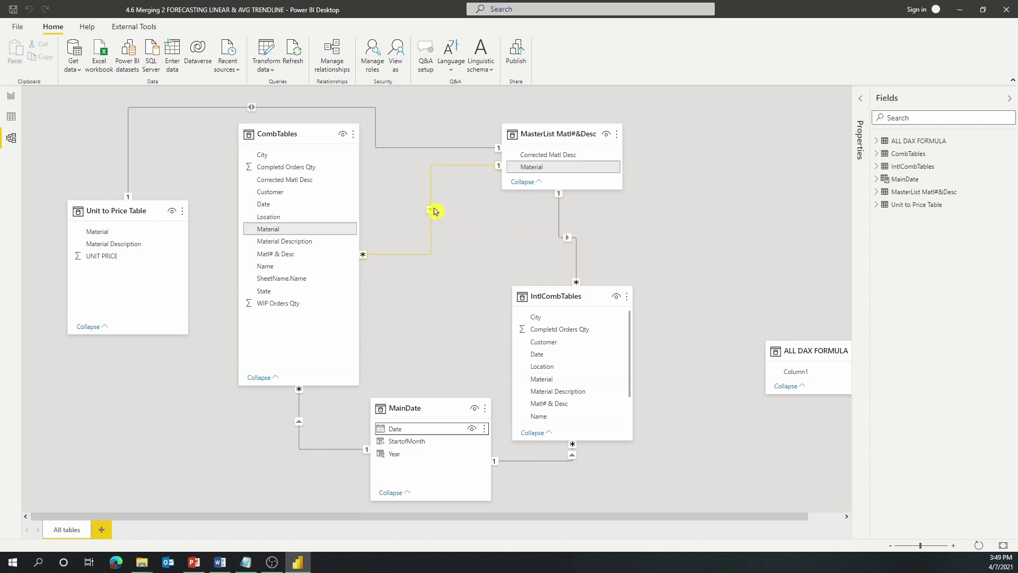
pyautogui.click(248, 107)
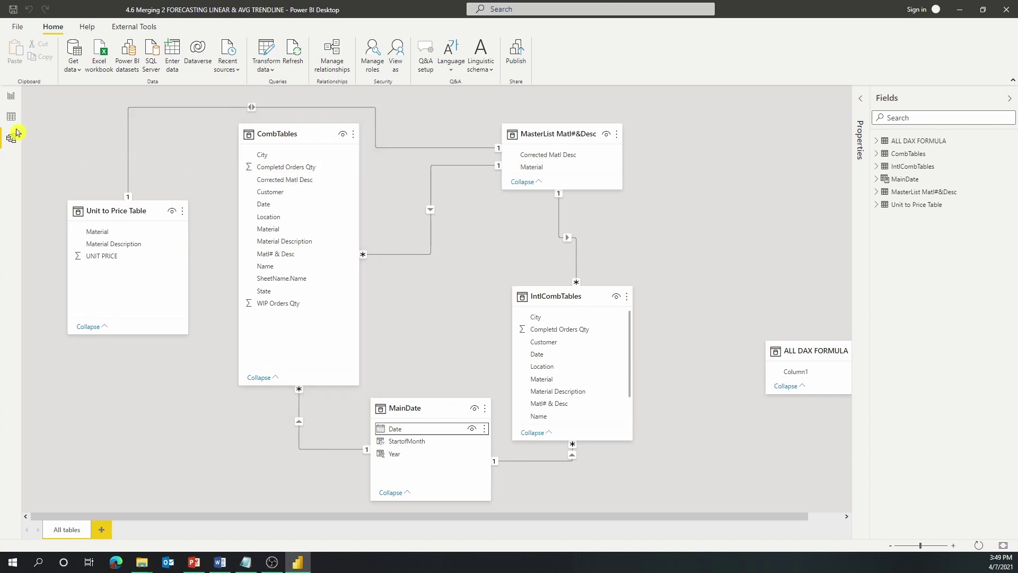
# Return to the report and examine the CombTables references in the formula of the Total Orders measure.
pyautogui.click(11, 97)
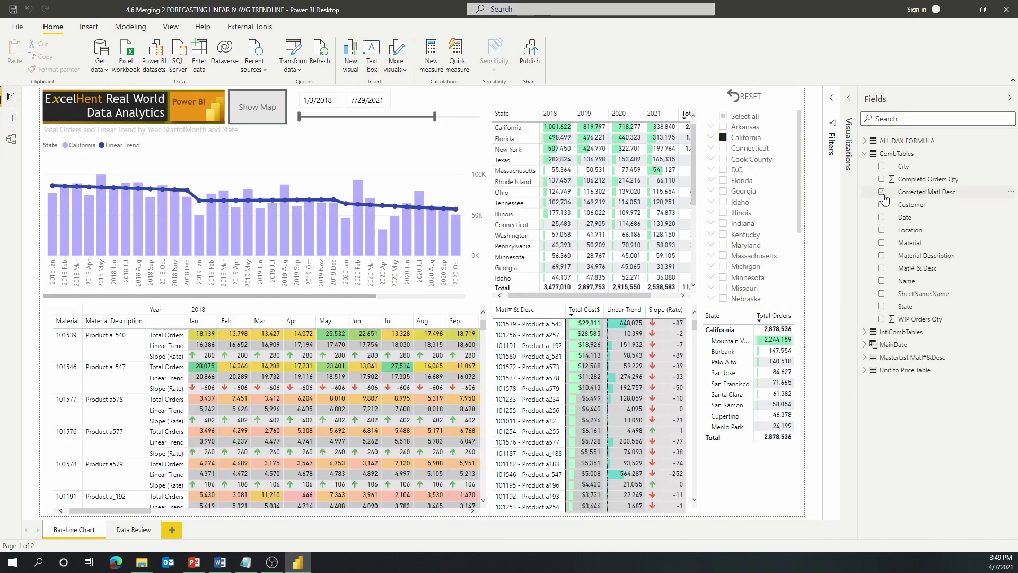
pyautogui.click(866, 141)
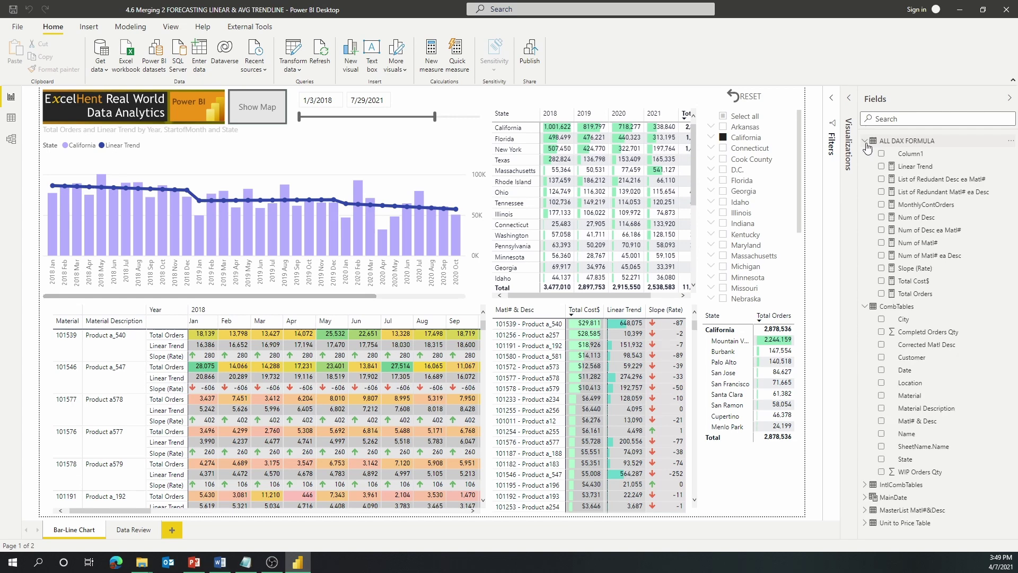
pyautogui.click(921, 294)
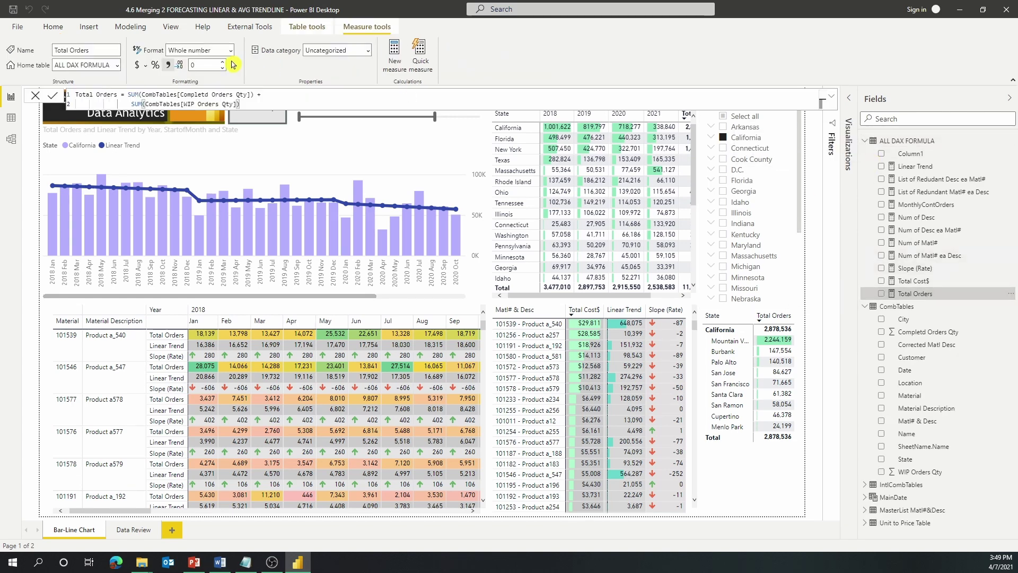
pyautogui.keyDown('ctrl'); pyautogui.scroll(3, 348, 102); pyautogui.keyUp('ctrl')
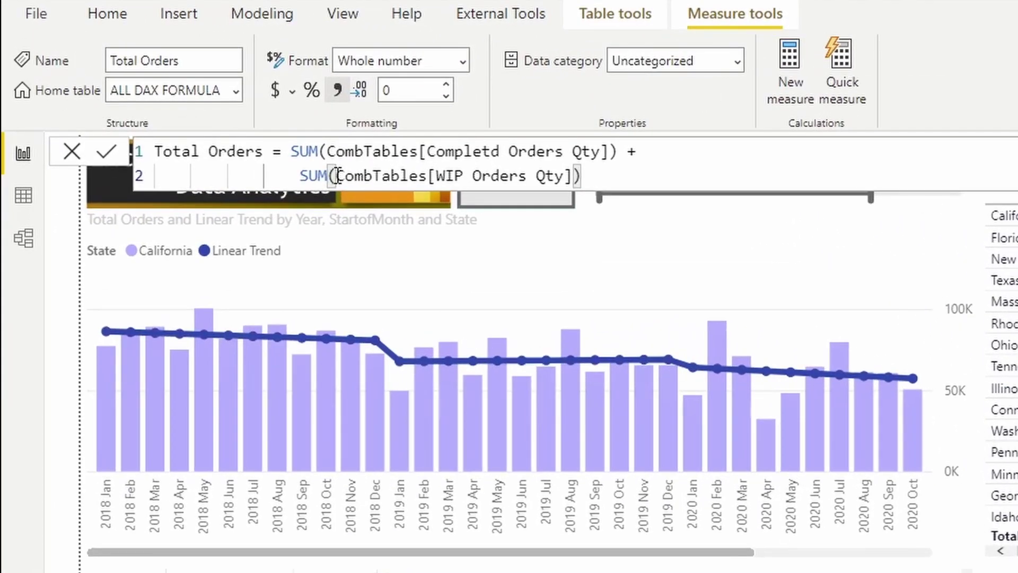
pyautogui.moveTo(337, 176); pyautogui.dragTo(429, 179)
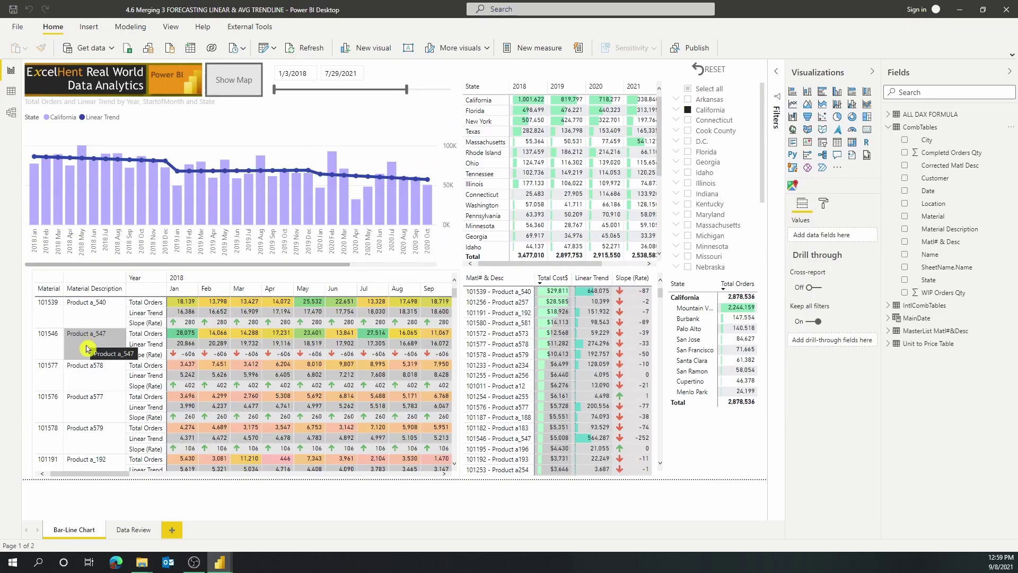
# Replace Material Description with Corrected Matl Desc from CombTables in the rows of the monthly orders matrix, directly below Material.
pyautogui.click(107, 320)
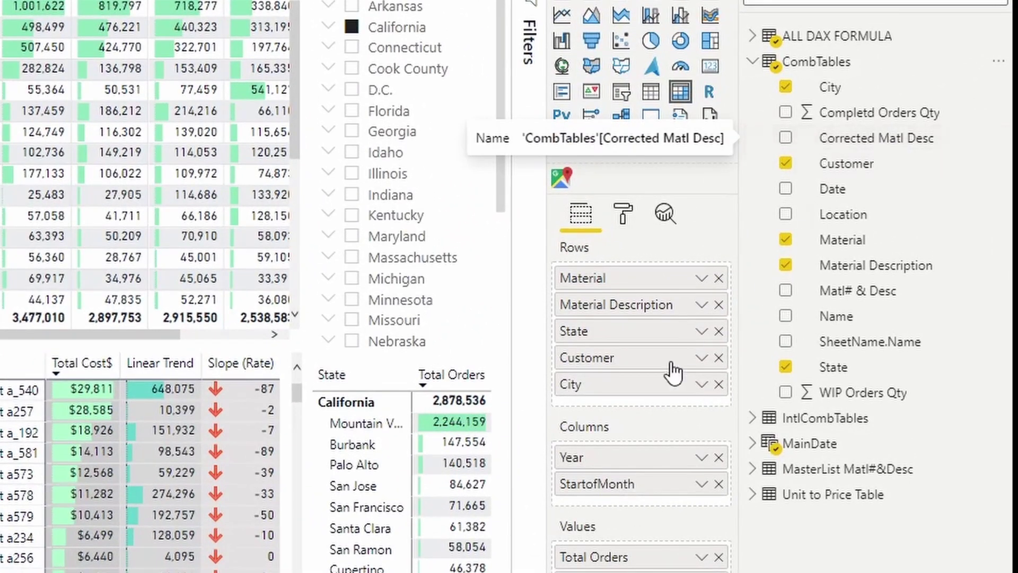
pyautogui.click(719, 306)
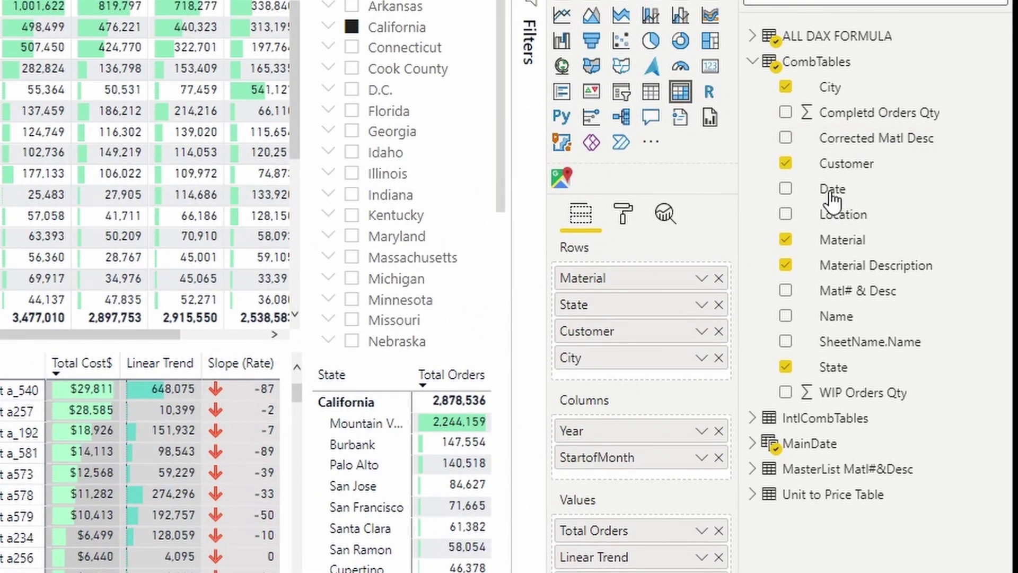
pyautogui.moveTo(878, 142); pyautogui.dragTo(666, 298)
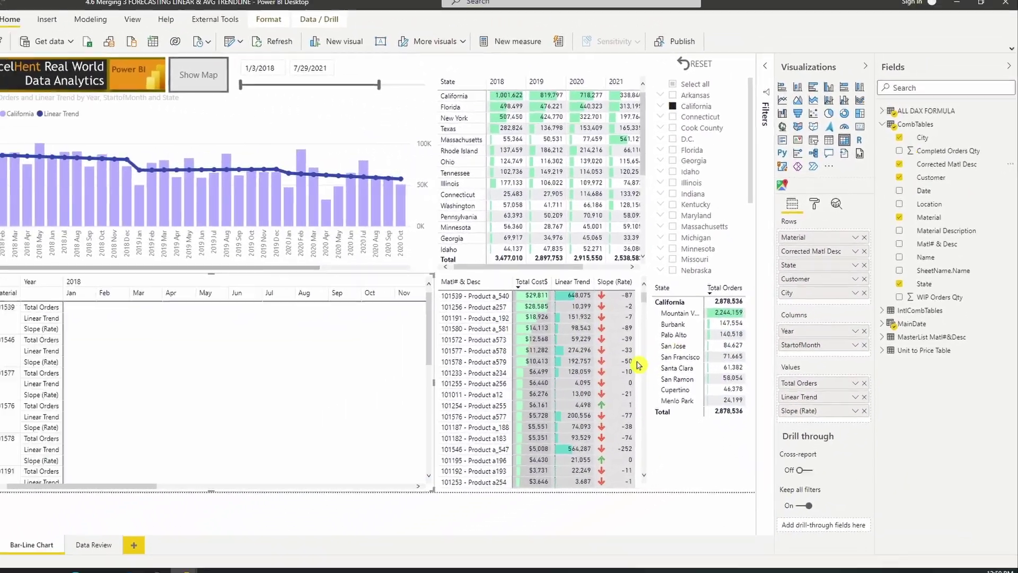
# Check the Matl# & Desc row field of the material cost and trend matrix, and switch to the Power Query Editor.
pyautogui.click(558, 331)
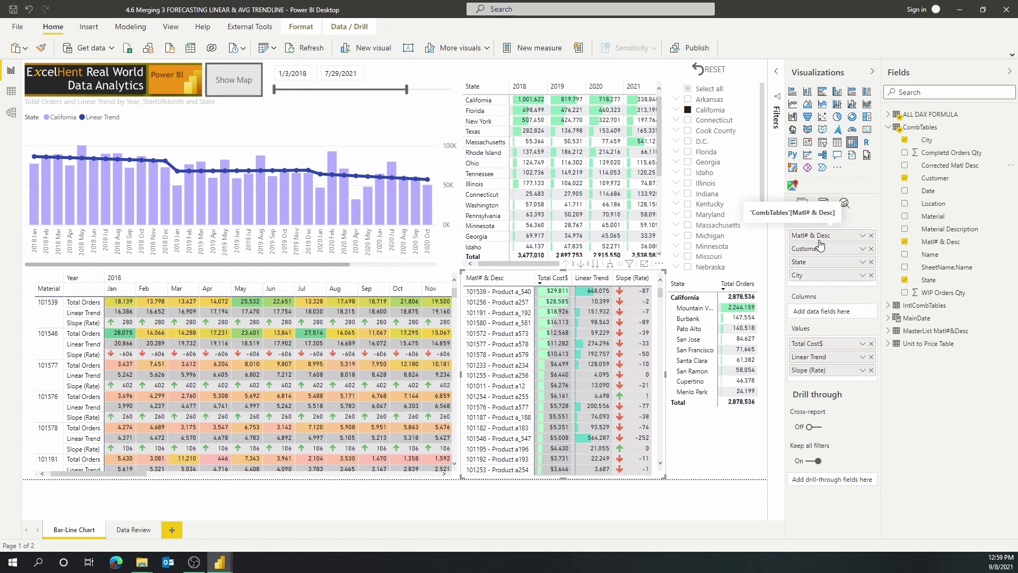
pyautogui.moveTo(225, 567)
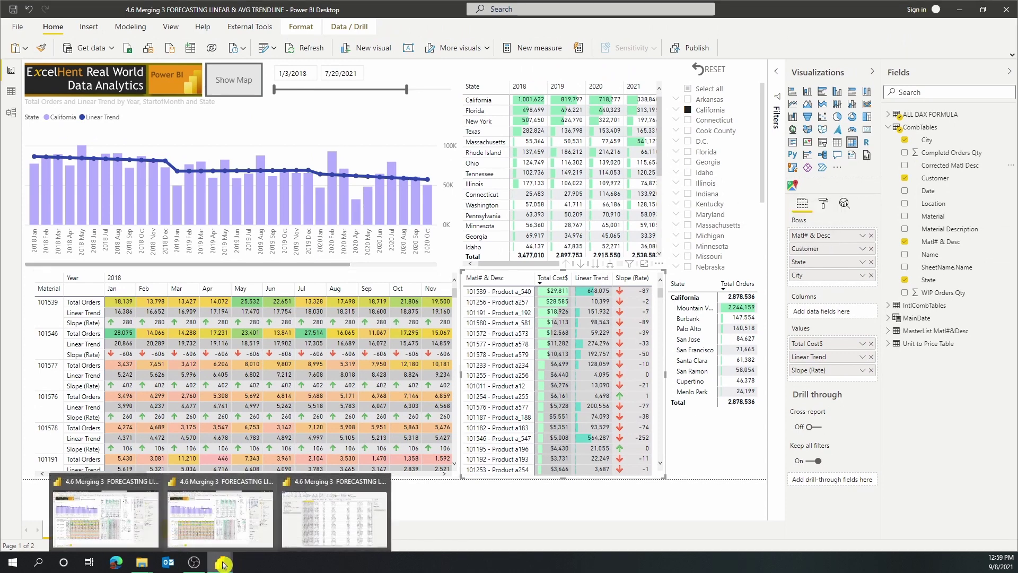
pyautogui.click(353, 520)
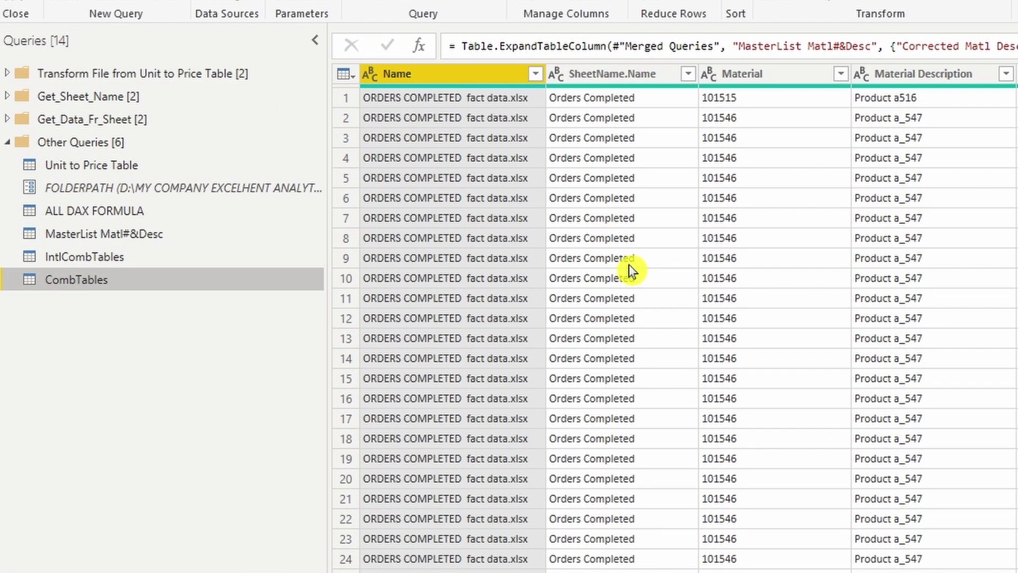
# Delete the Merged Columns, Duplicated Column2 and Duplicated Column1 steps from the IntlCombTables query.
pyautogui.click(115, 255)
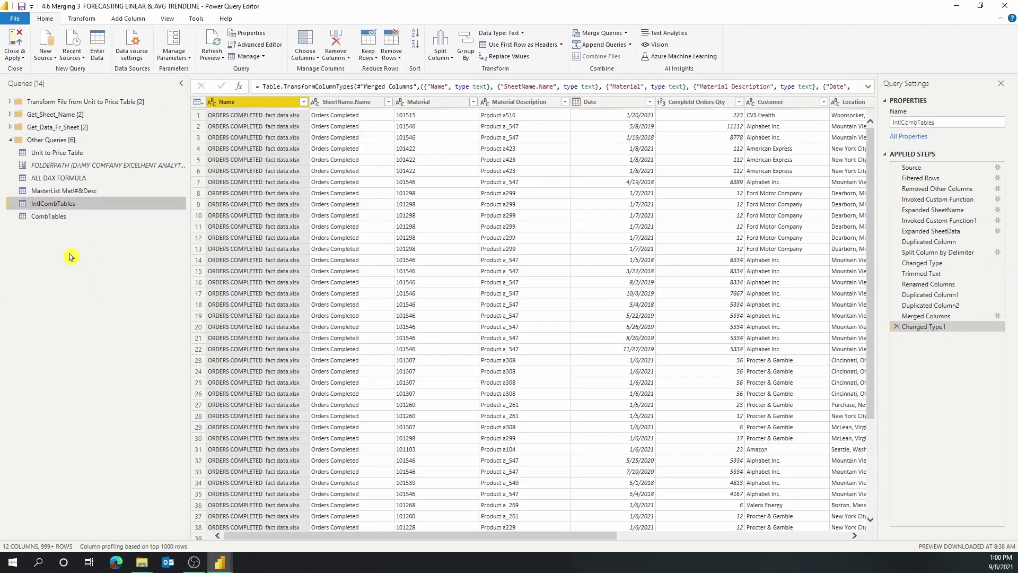
pyautogui.click(926, 316)
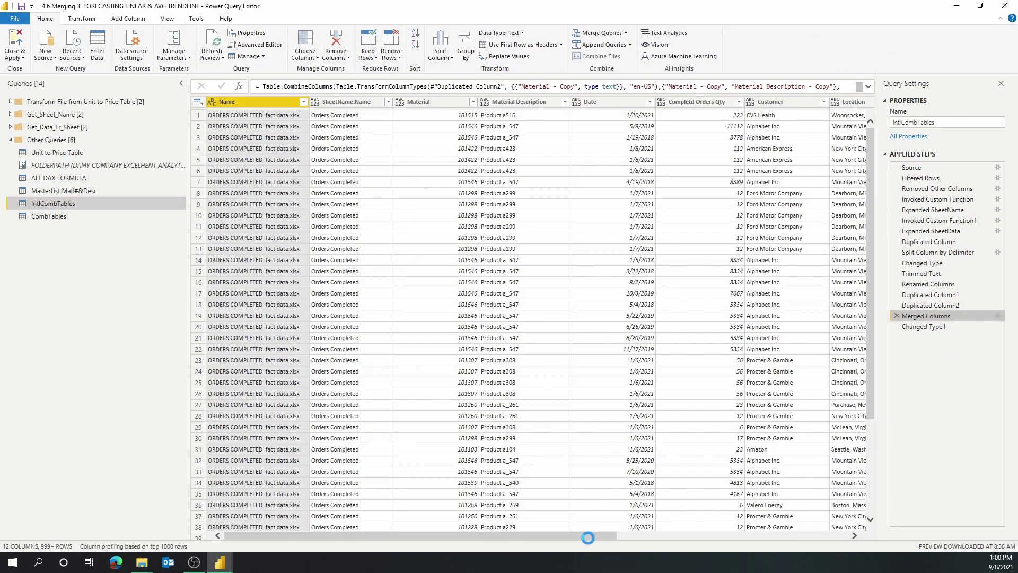
pyautogui.moveTo(536, 538); pyautogui.dragTo(769, 538)
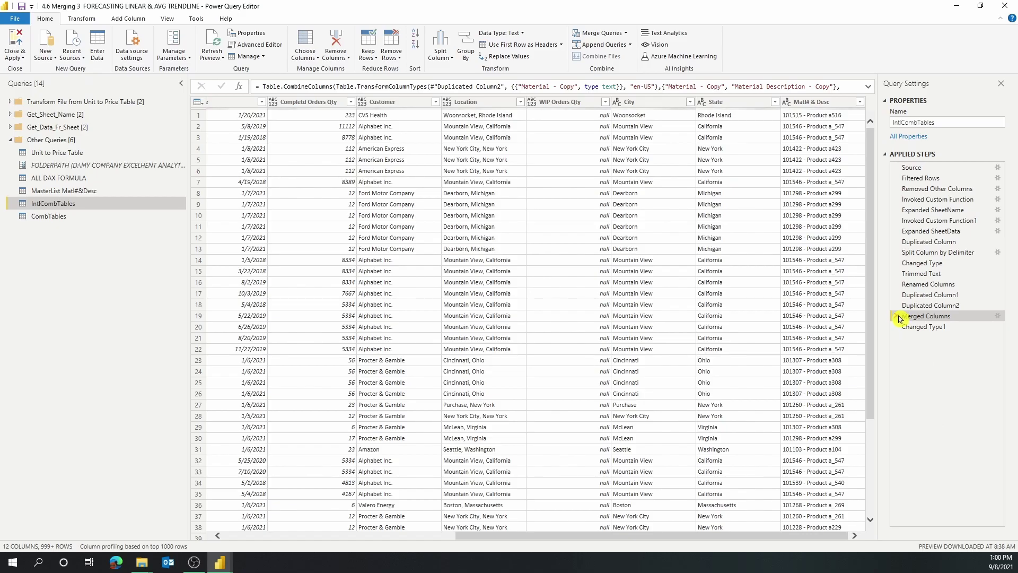
pyautogui.click(896, 317)
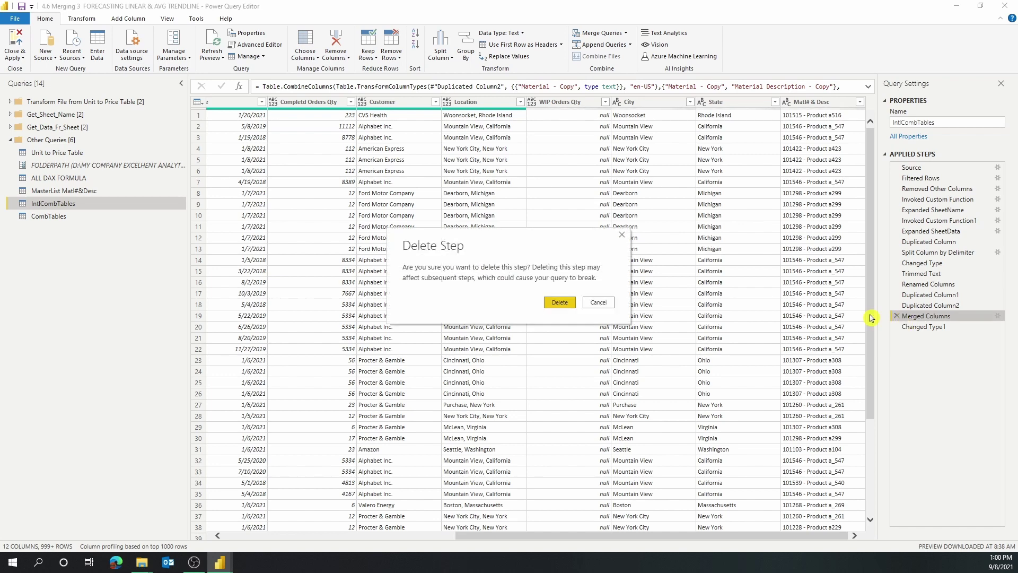
pyautogui.click(560, 302)
pyautogui.press('Delete')
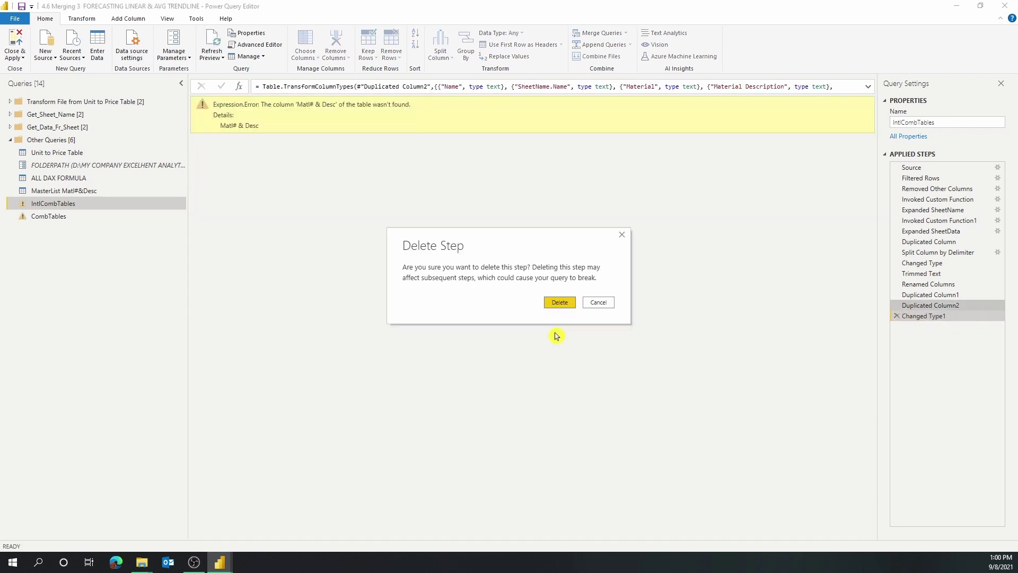
pyautogui.click(563, 303)
pyautogui.click(897, 306)
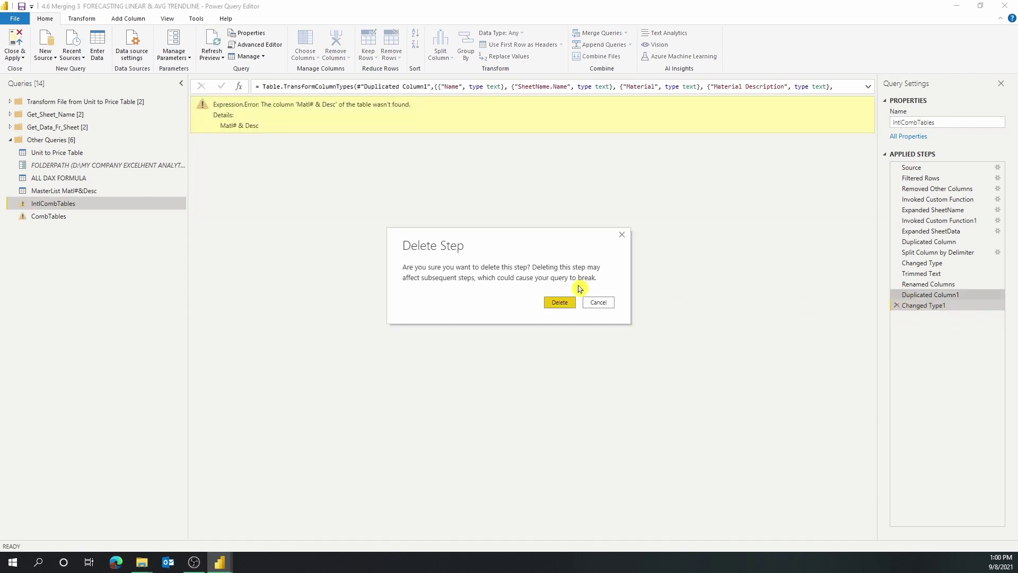
pyautogui.click(565, 300)
pyautogui.click(897, 294)
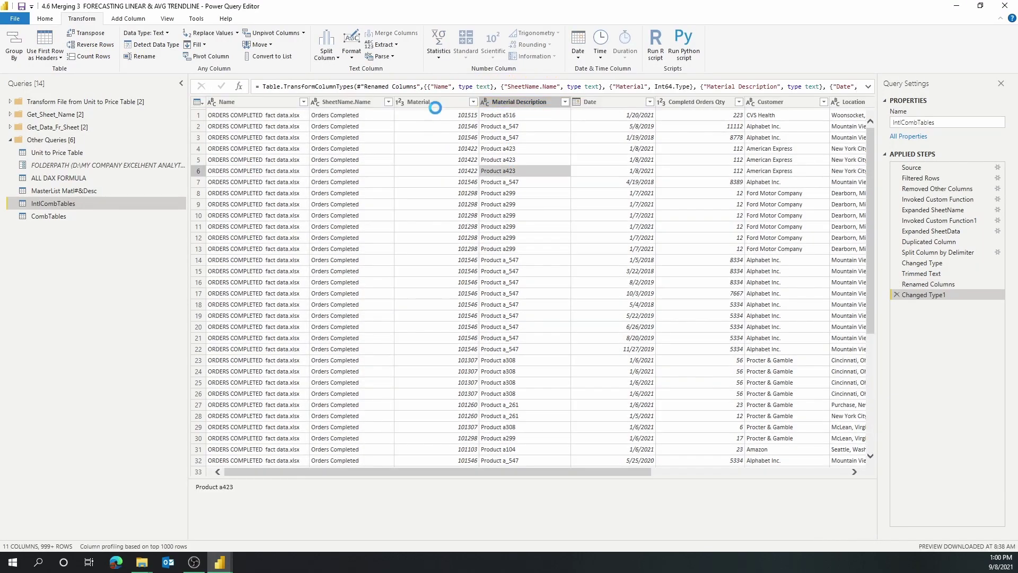
# Change the Material column of IntlCombTables to the Text data type, replacing the current type conversion.
pyautogui.click(432, 102)
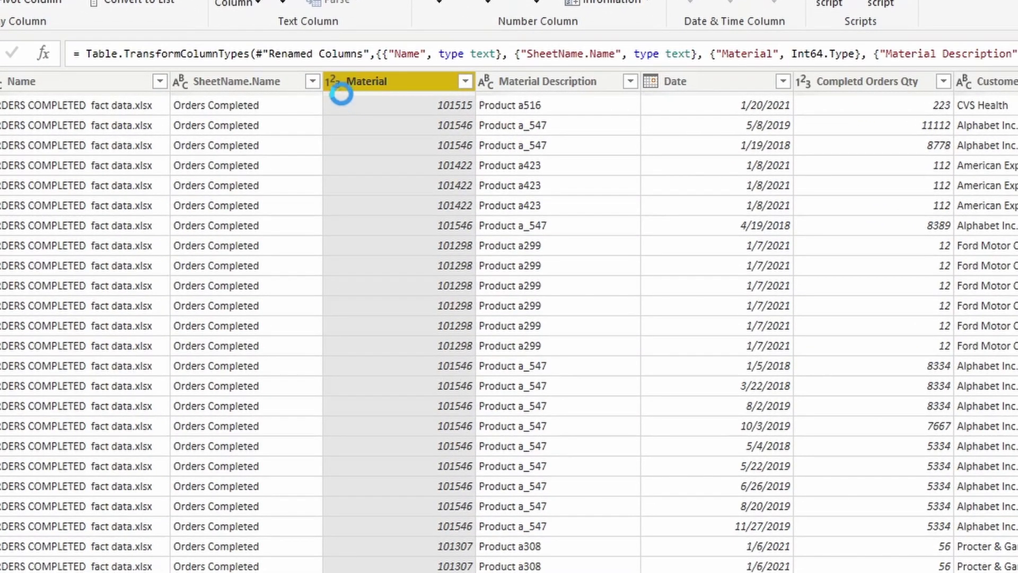
pyautogui.click(335, 85)
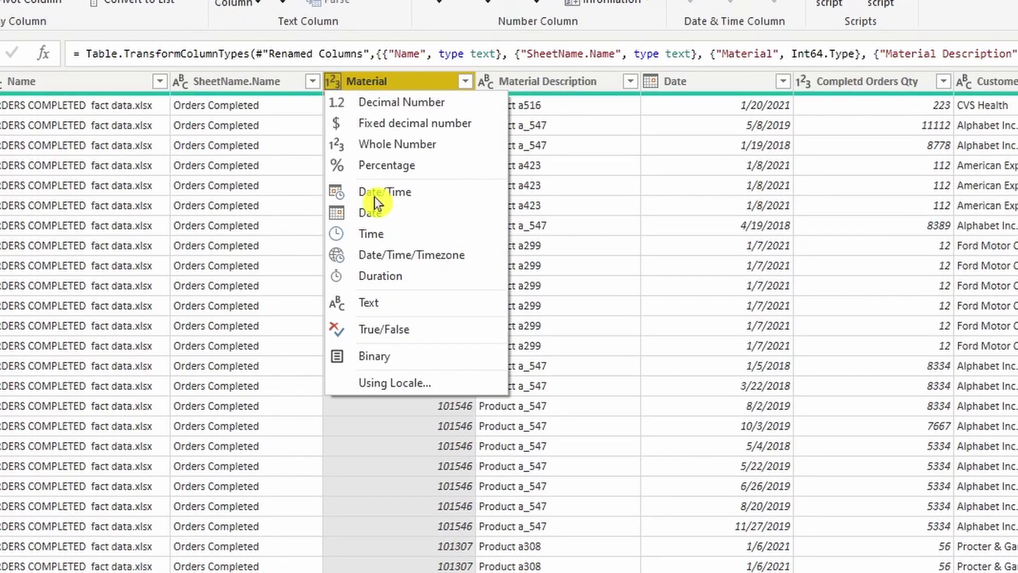
pyautogui.click(402, 303)
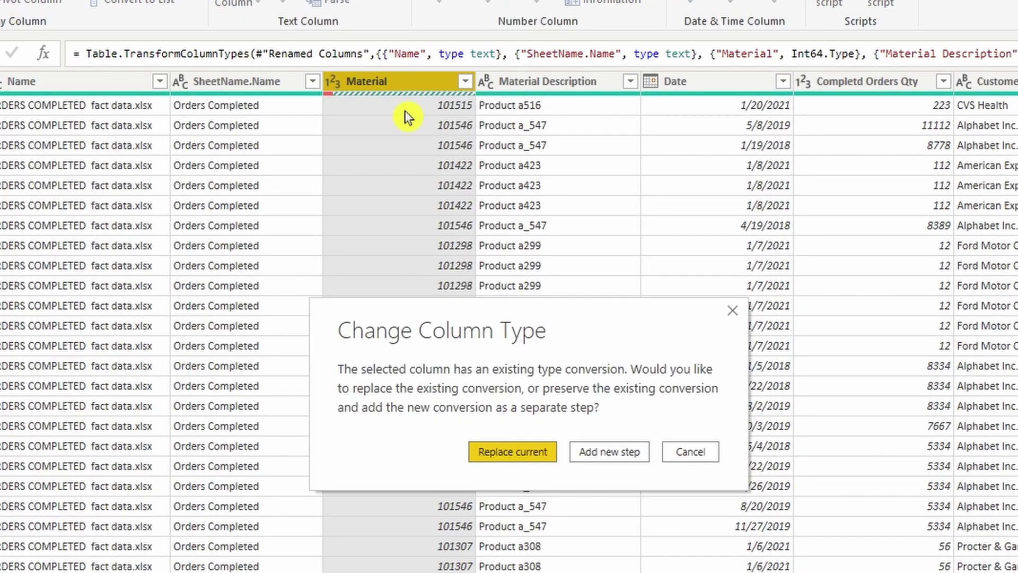
pyautogui.click(532, 451)
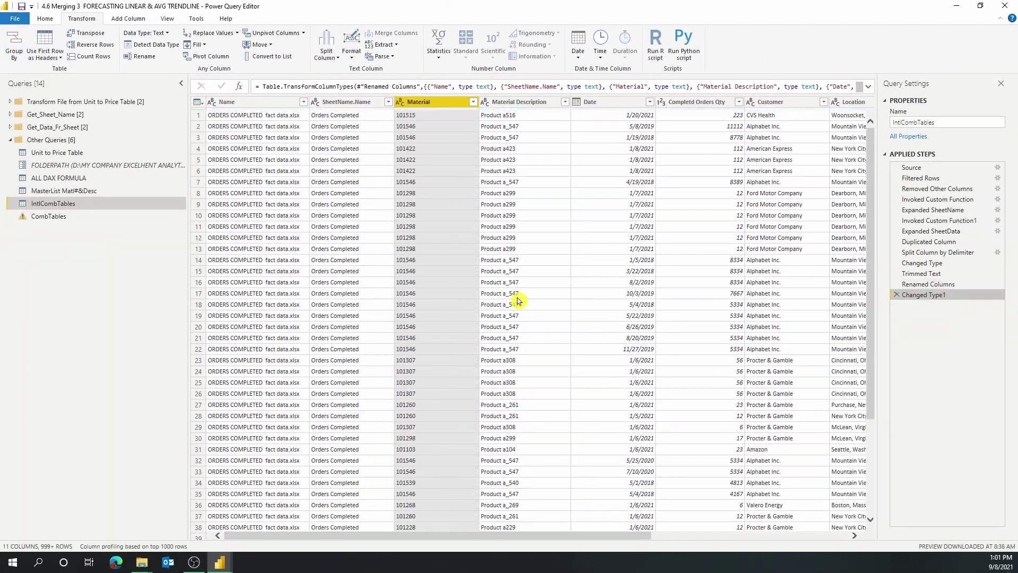
# Change the WIP Orders Qty column of IntlCombTables to the Whole Number data type.
pyautogui.moveTo(484, 536); pyautogui.dragTo(701, 541)
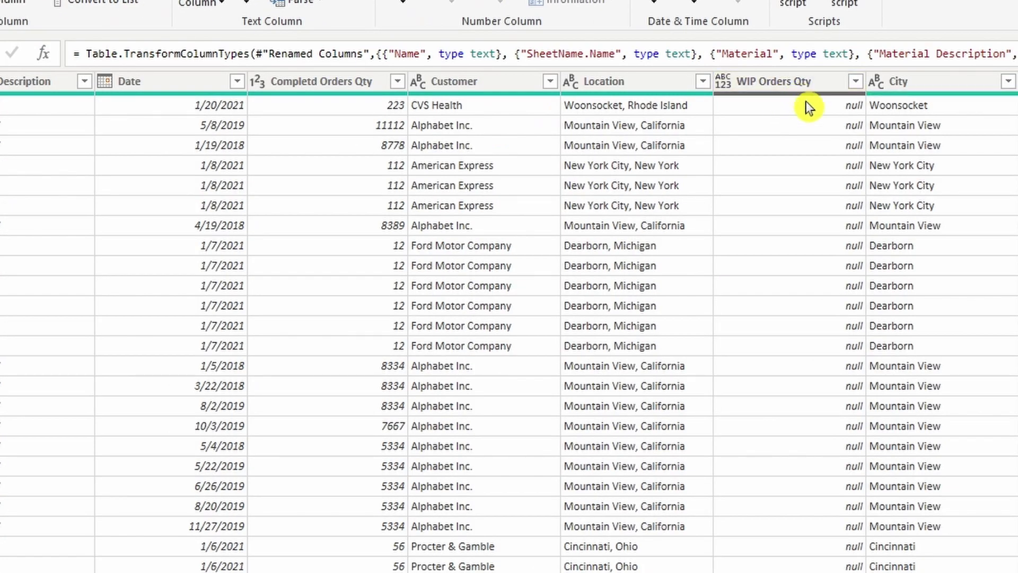
pyautogui.click(723, 81)
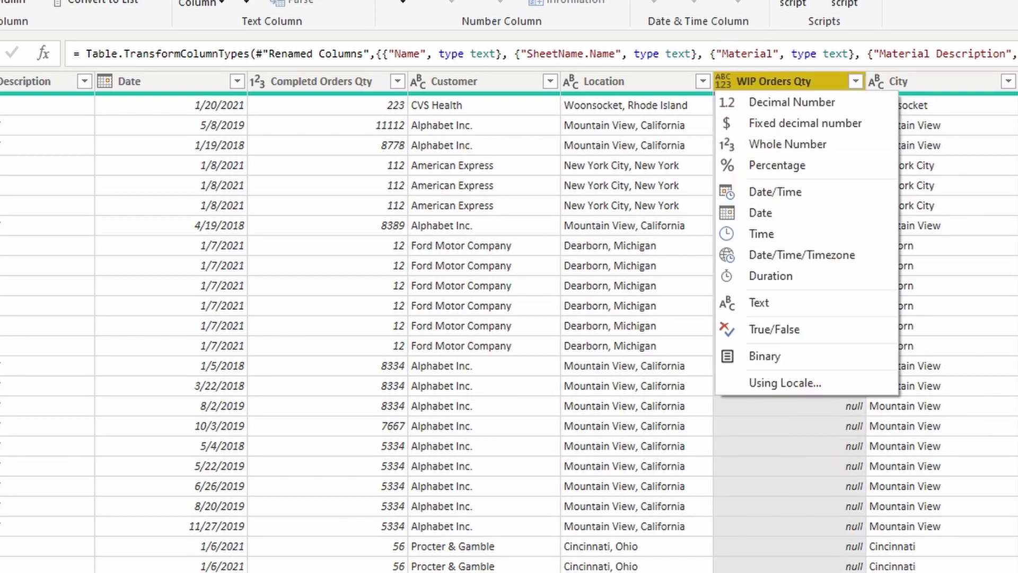
pyautogui.press('Escape')
pyautogui.click(725, 83)
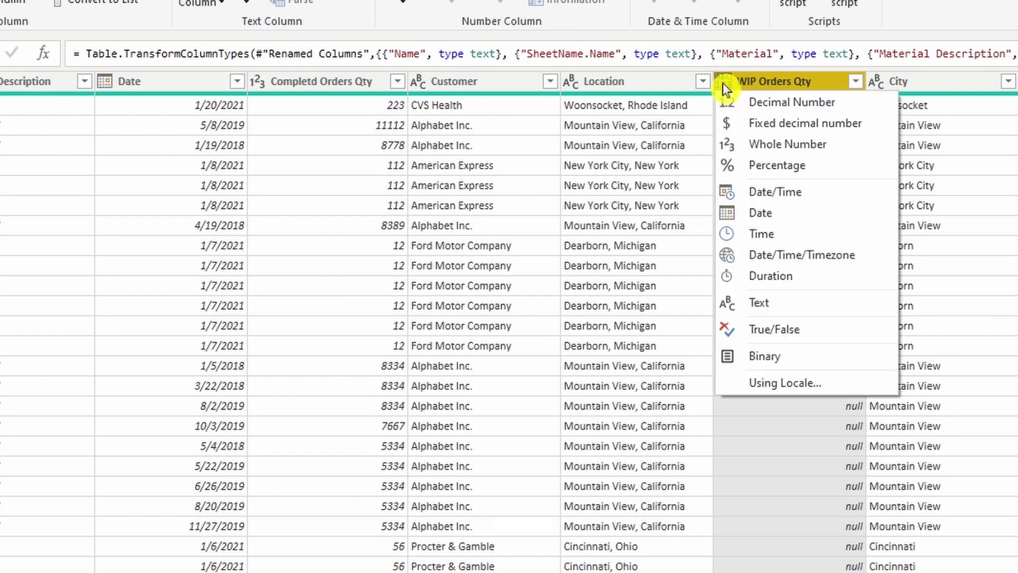
pyautogui.click(821, 144)
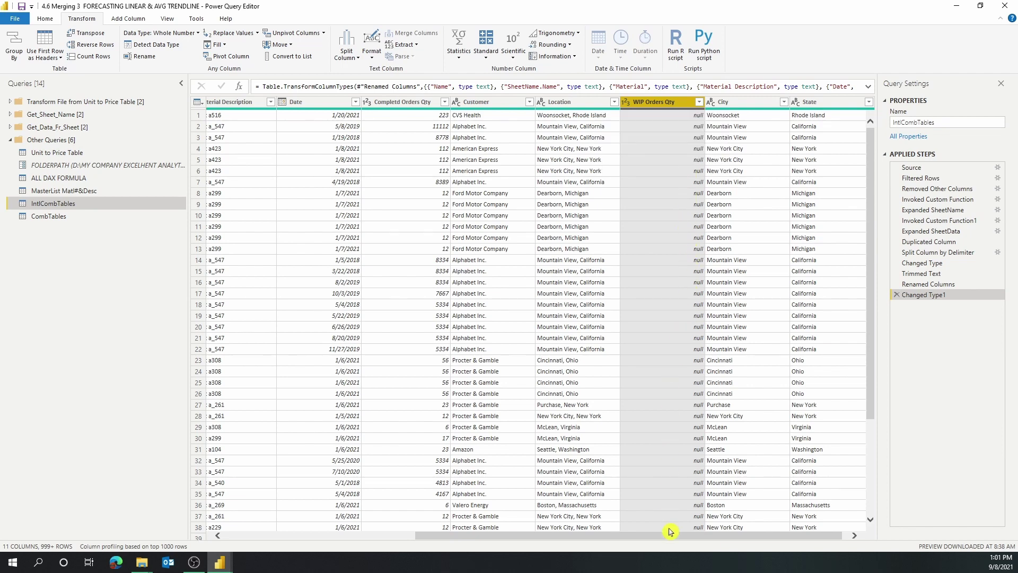
pyautogui.hscroll(1, 726, 539)
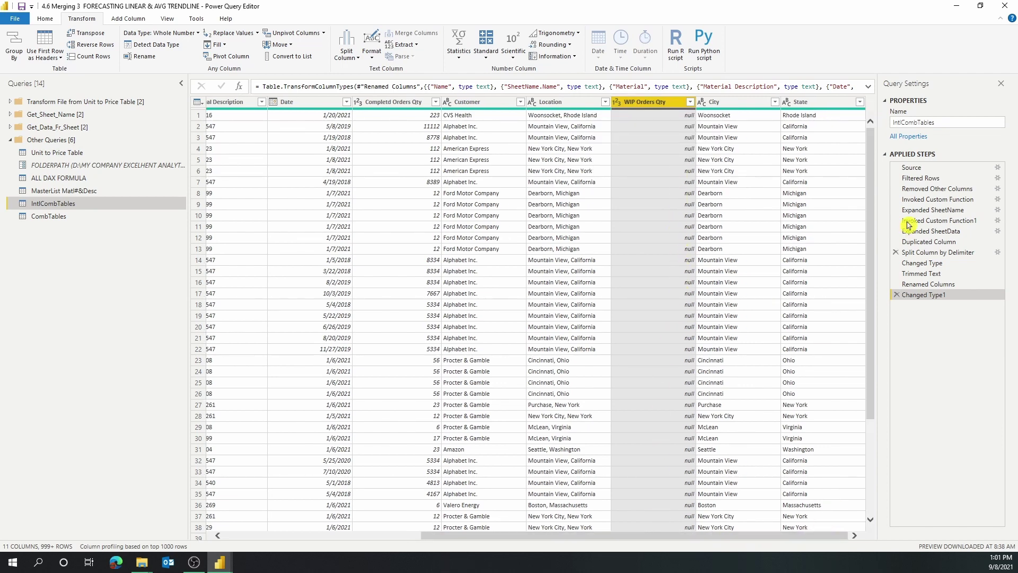
pyautogui.moveTo(869, 214); pyautogui.dragTo(709, 536)
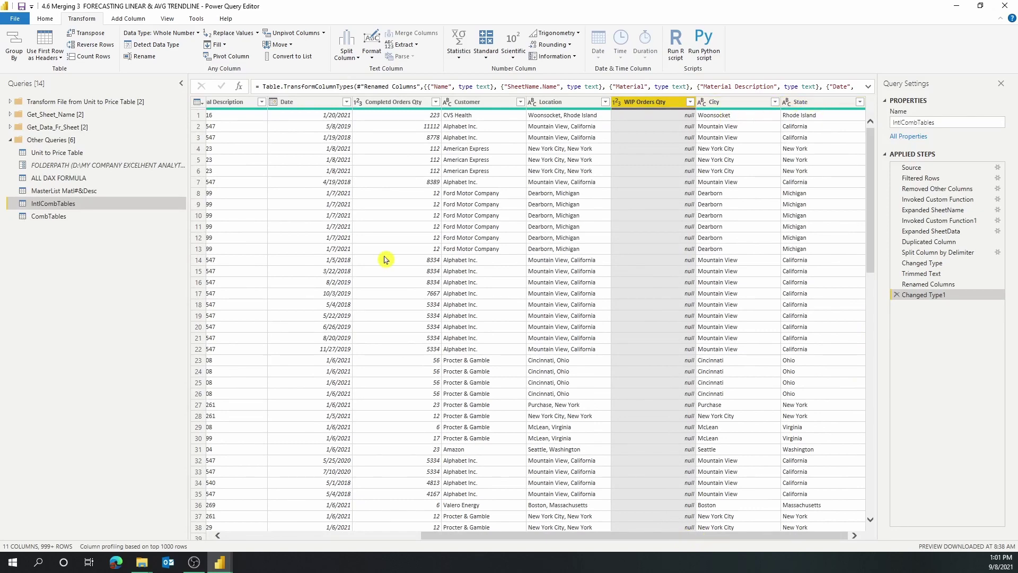
# In the CombTables query, move the Corrected Matl Desc column directly after Material Description.
pyautogui.click(59, 219)
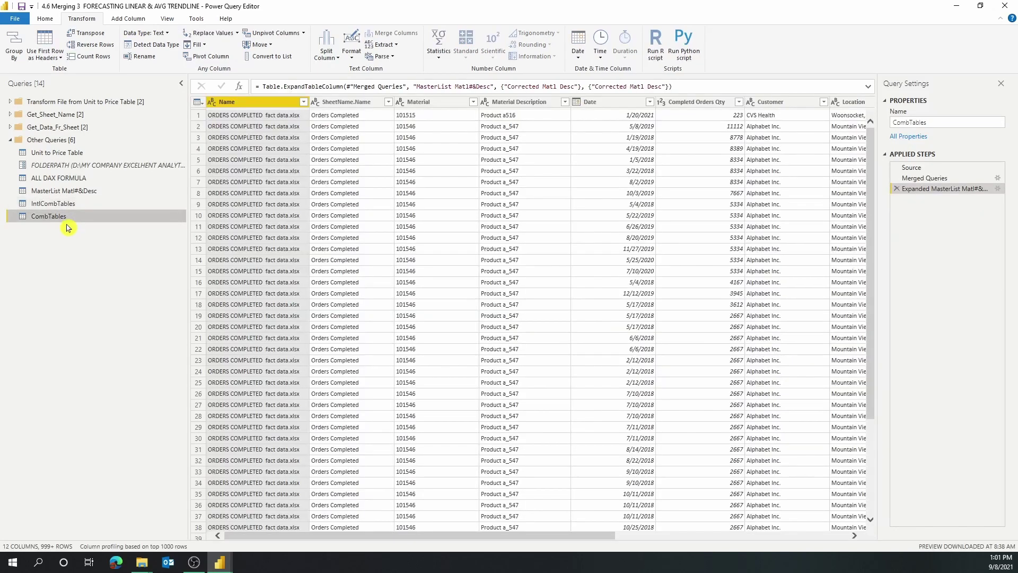
pyautogui.click(440, 102)
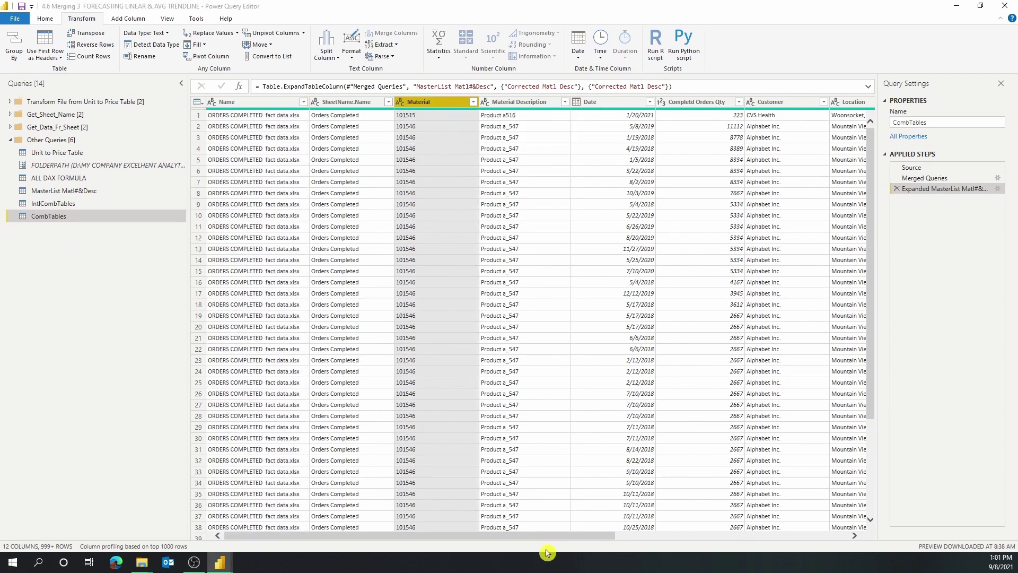
pyautogui.moveTo(546, 537); pyautogui.dragTo(780, 535)
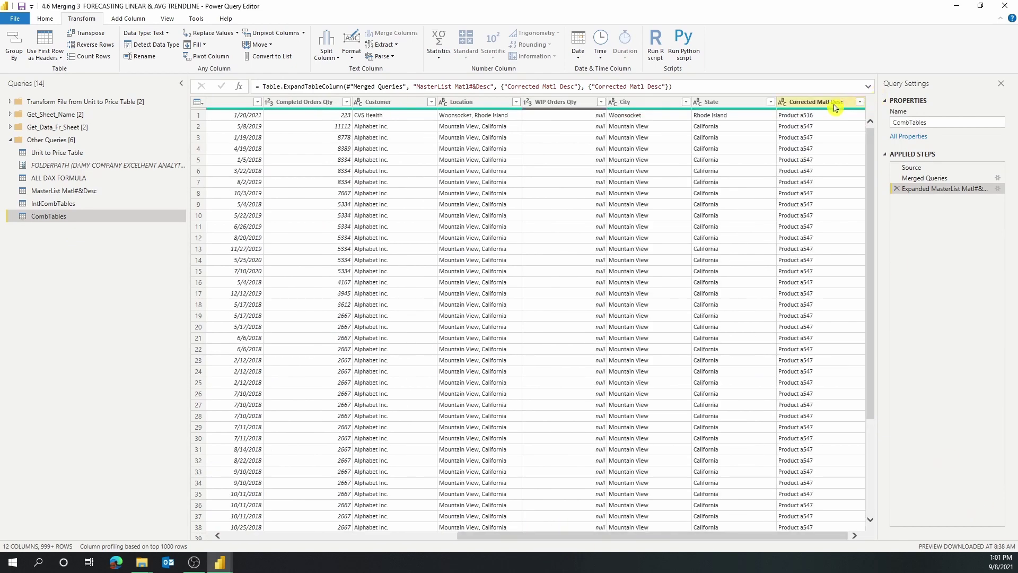
pyautogui.moveTo(834, 106)
pyautogui.mouseDown()
pyautogui.moveTo(129, 125)
pyautogui.moveTo(445, 120)
pyautogui.moveTo(423, 116)
pyautogui.mouseUp()
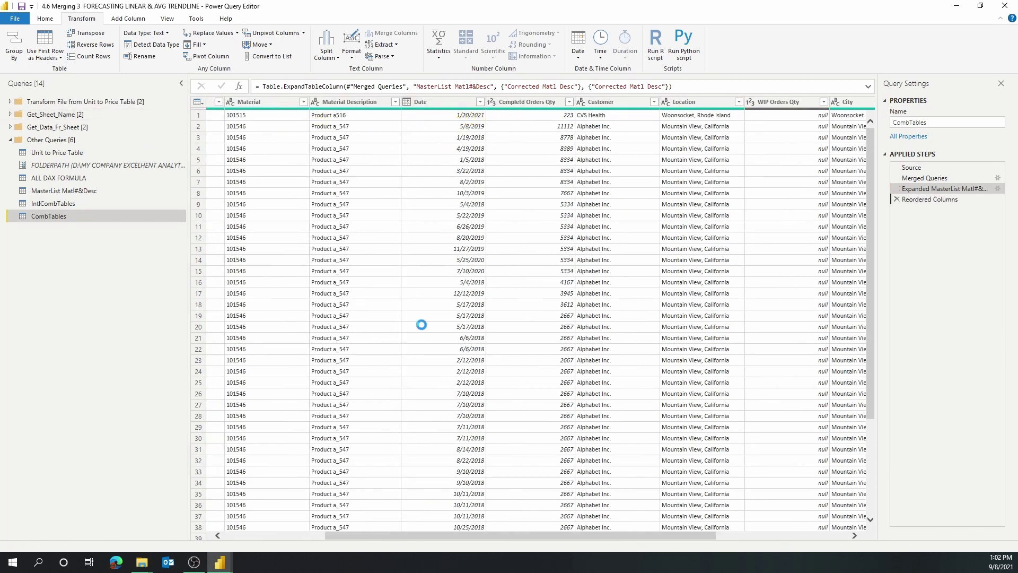
pyautogui.moveTo(545, 539); pyautogui.dragTo(450, 538)
# Duplicate the Material column in the CombTables query.
pyautogui.click(410, 102)
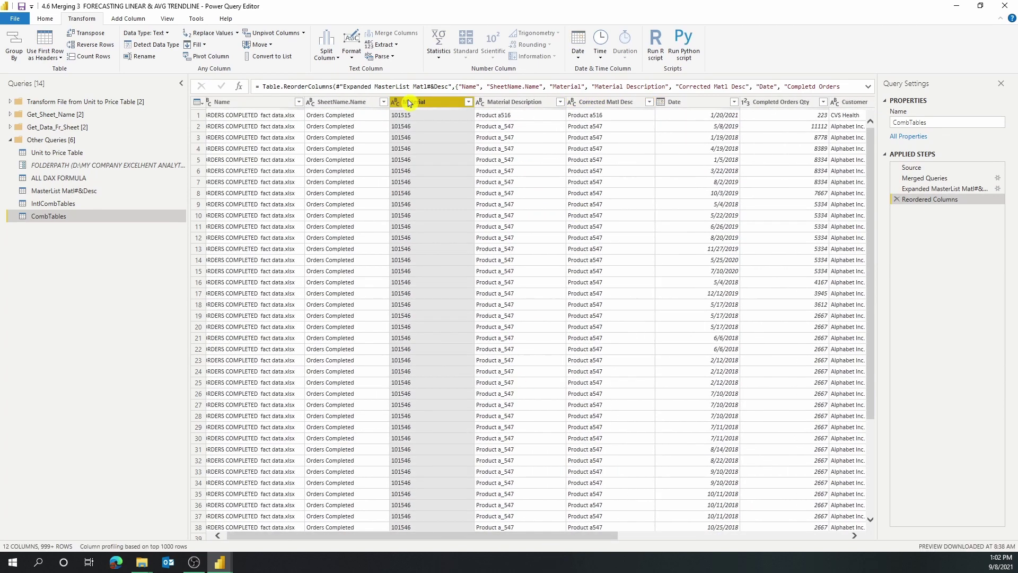
pyautogui.click(614, 101)
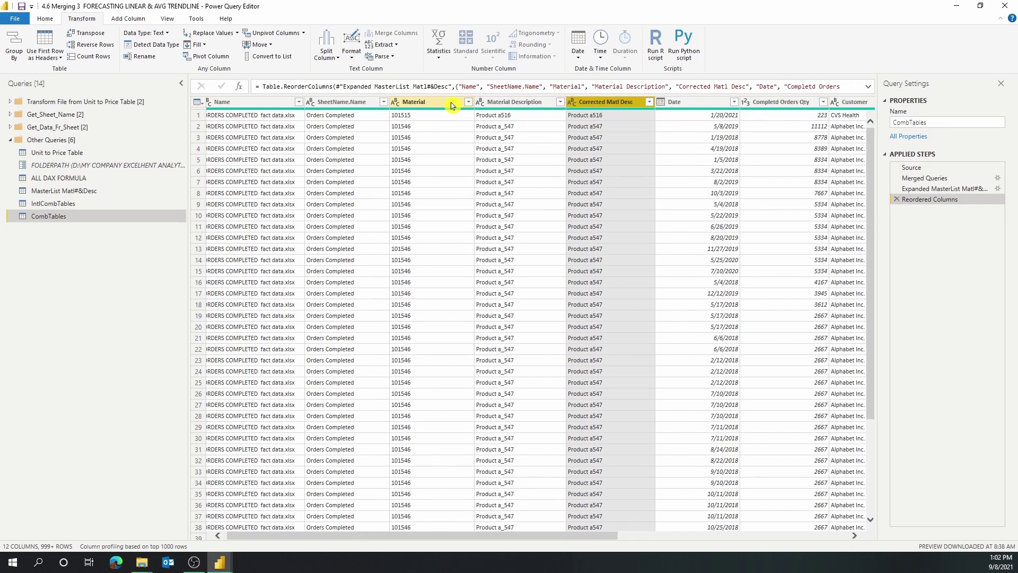
pyautogui.click(452, 106)
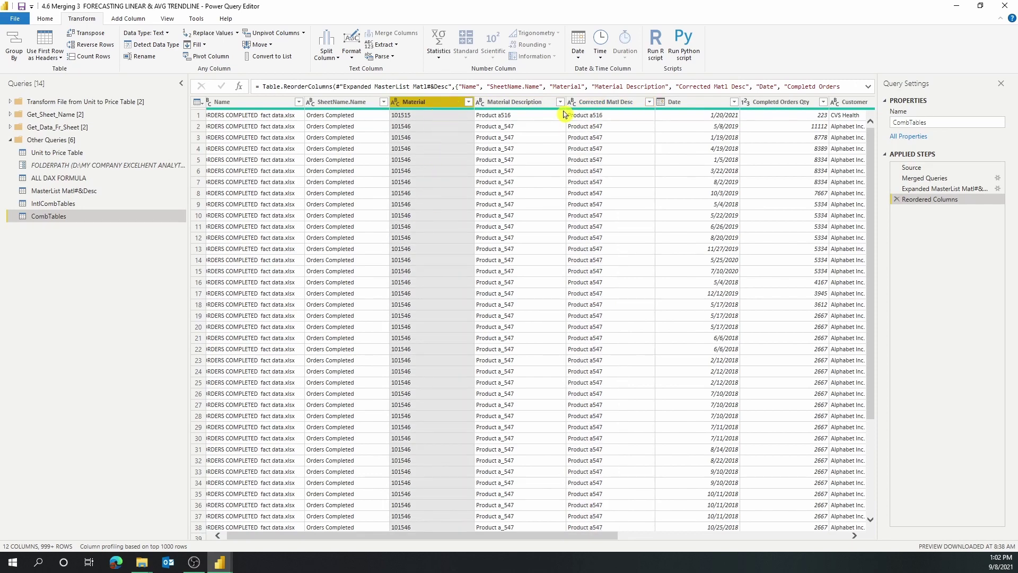
pyautogui.keyDown('ctrl'); pyautogui.click(611, 104); pyautogui.keyUp('ctrl')
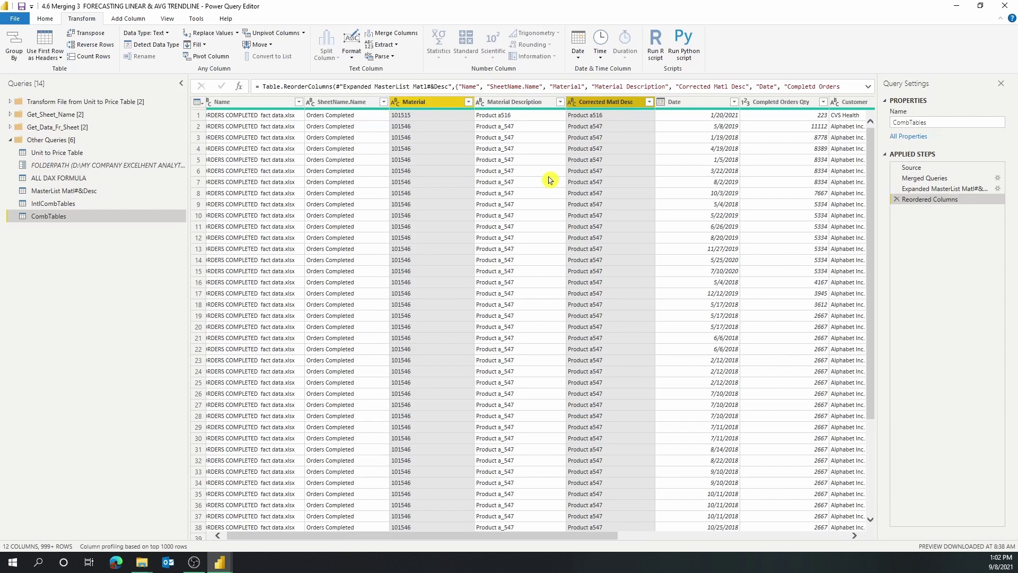
pyautogui.click(435, 103)
pyautogui.rightClick(434, 102)
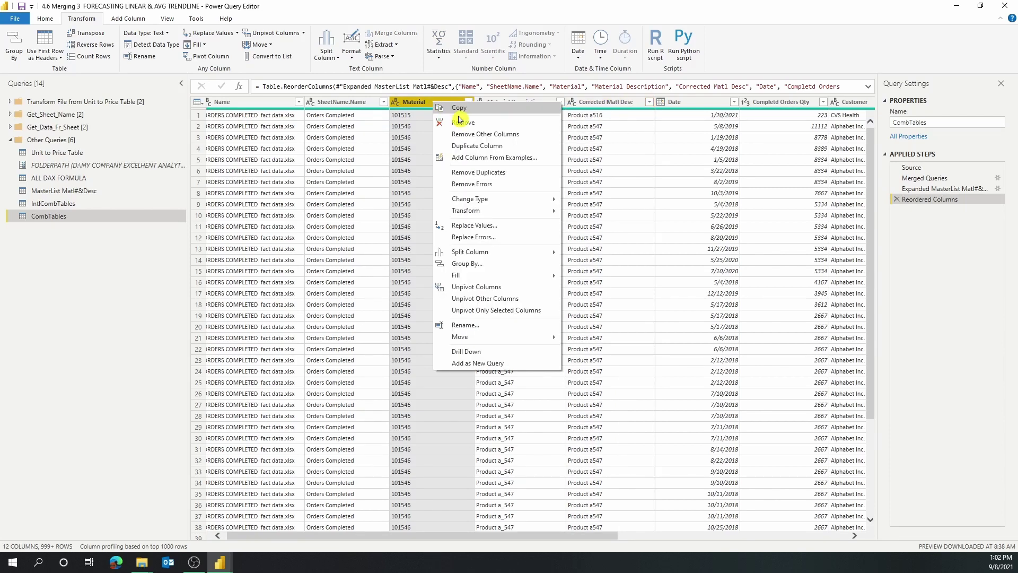
pyautogui.click(497, 146)
# Duplicate the Corrected Matl Desc column in the CombTables query.
pyautogui.moveTo(581, 541); pyautogui.dragTo(317, 541)
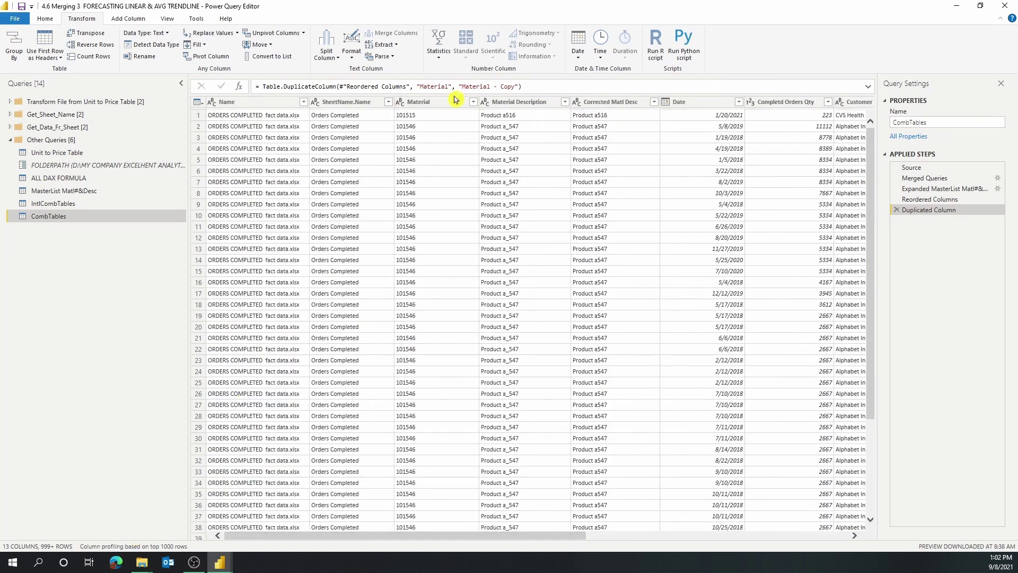
pyautogui.click(620, 102)
pyautogui.rightClick(620, 102)
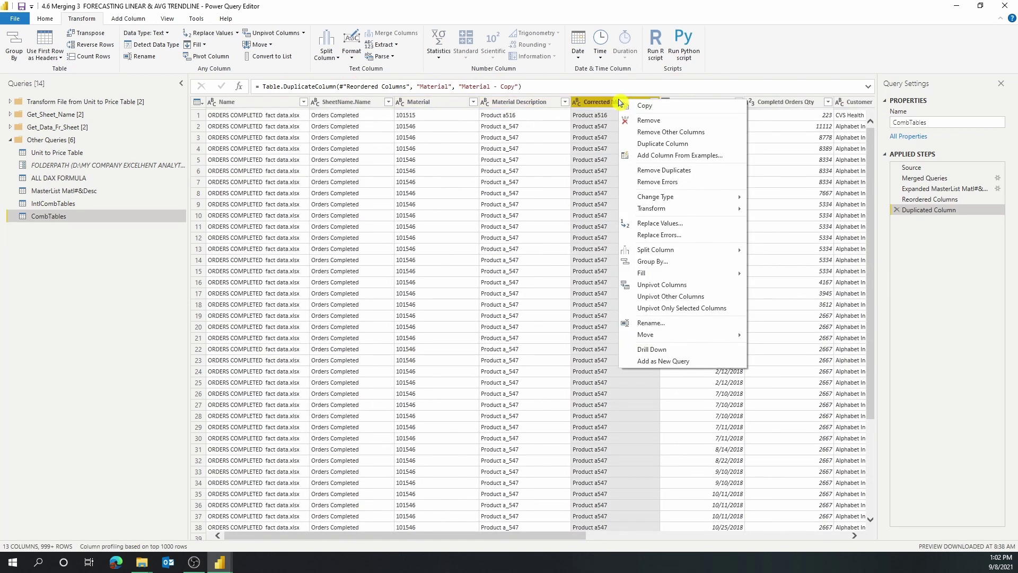
pyautogui.click(647, 146)
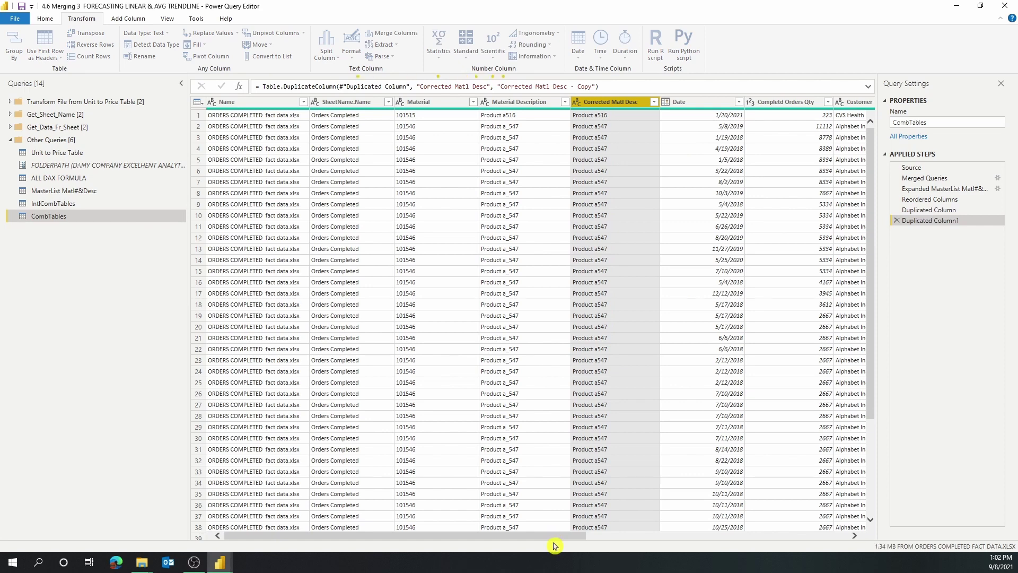
# Merge the Material - Copy and Corrected Matl Desc - Copy columns with the custom separator " - " into a column named Matl# & Desc.
pyautogui.keyDown('ctrl'); pyautogui.click(713, 101); pyautogui.keyUp('ctrl')
pyautogui.rightClick(803, 102)
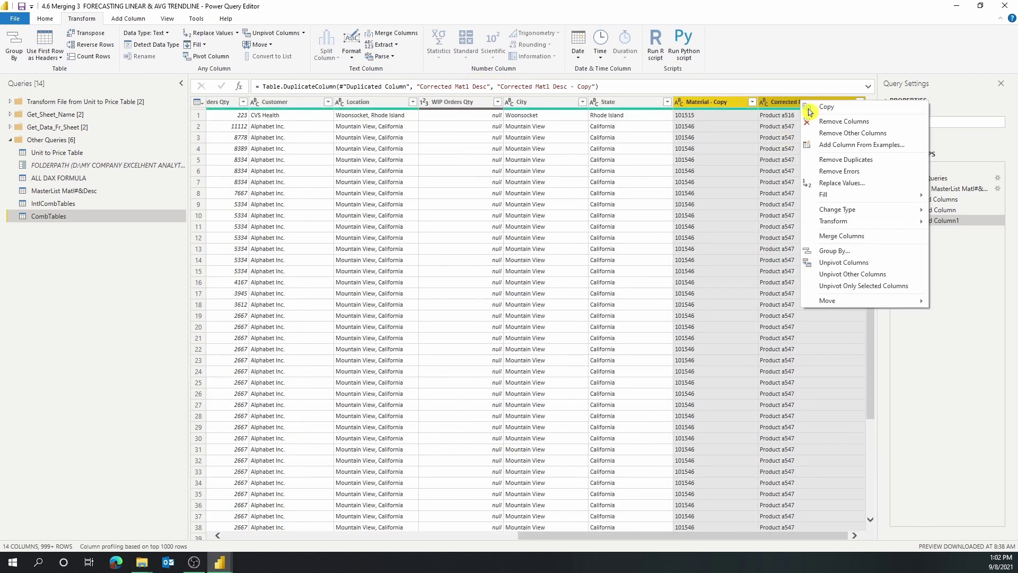
pyautogui.click(870, 239)
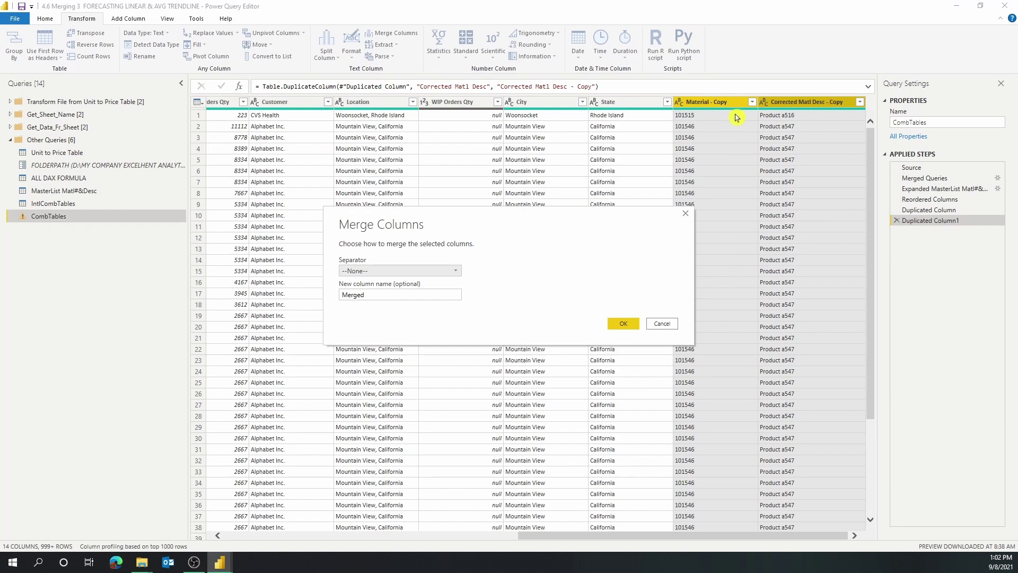
pyautogui.click(401, 270)
pyautogui.click(392, 356)
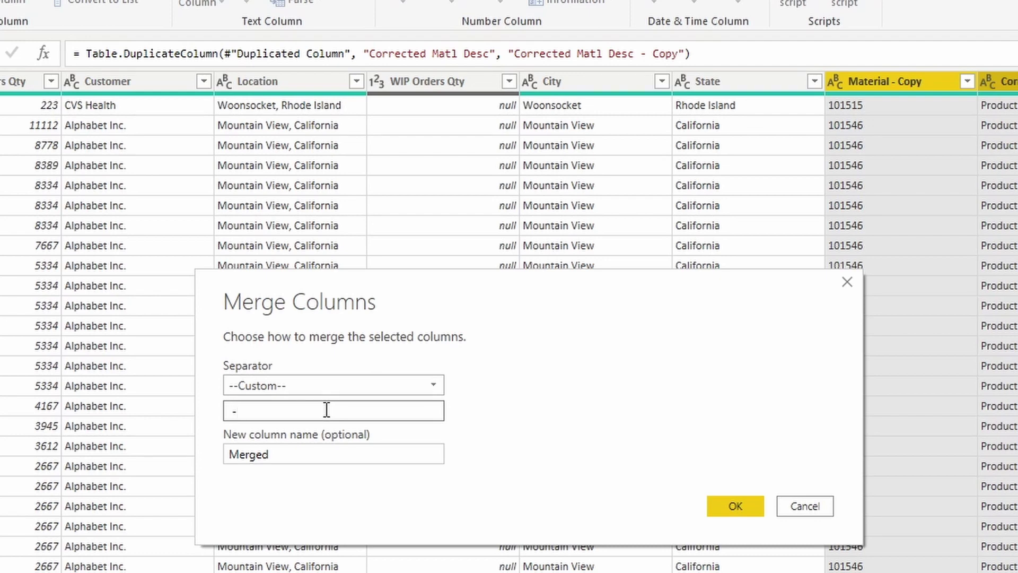
pyautogui.doubleClick(326, 454)
pyautogui.write('Mat')
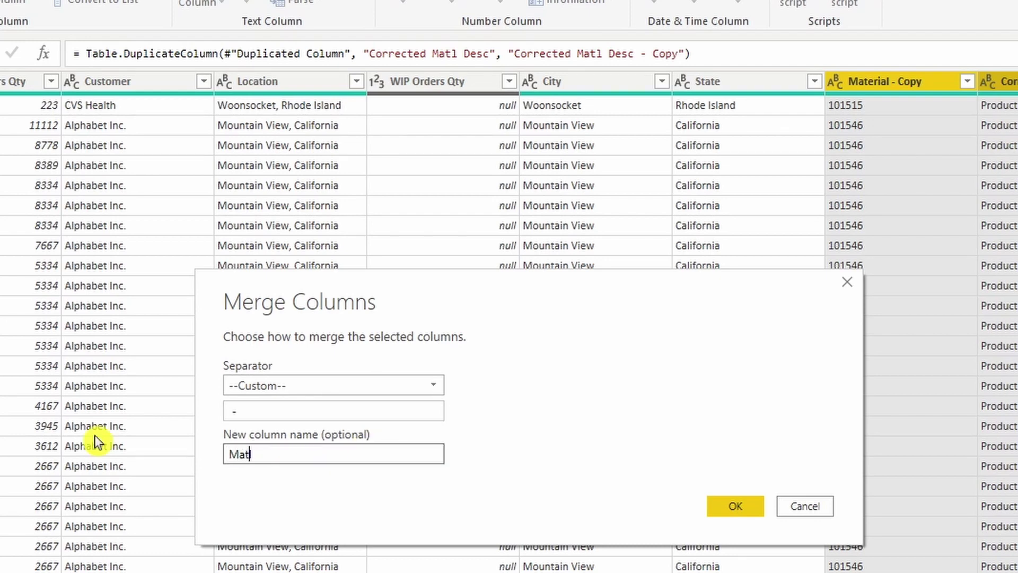
pyautogui.write('l# & Desc')
pyautogui.click(735, 506)
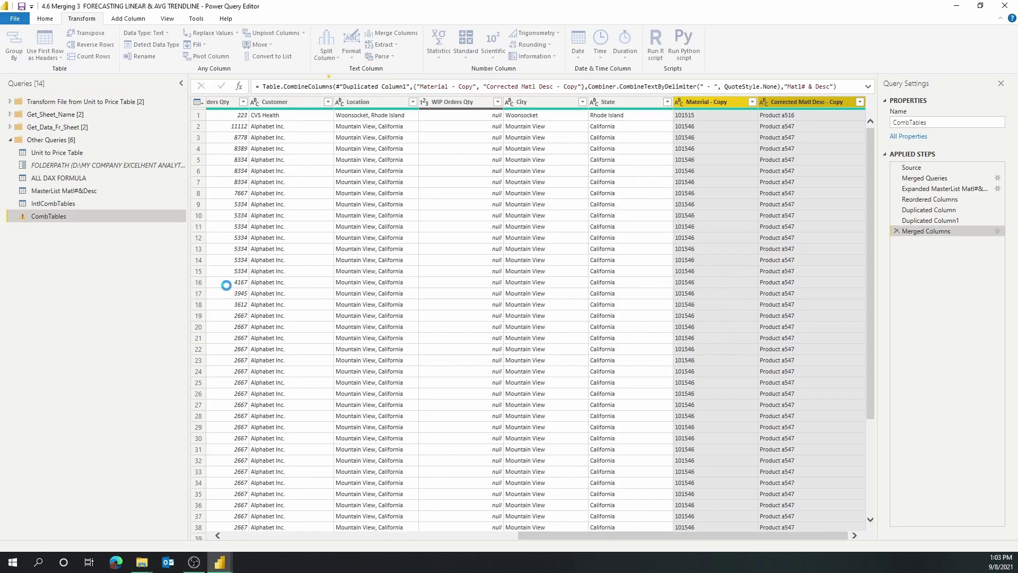
# Close the query editor and apply the query changes to the report.
pyautogui.click(46, 18)
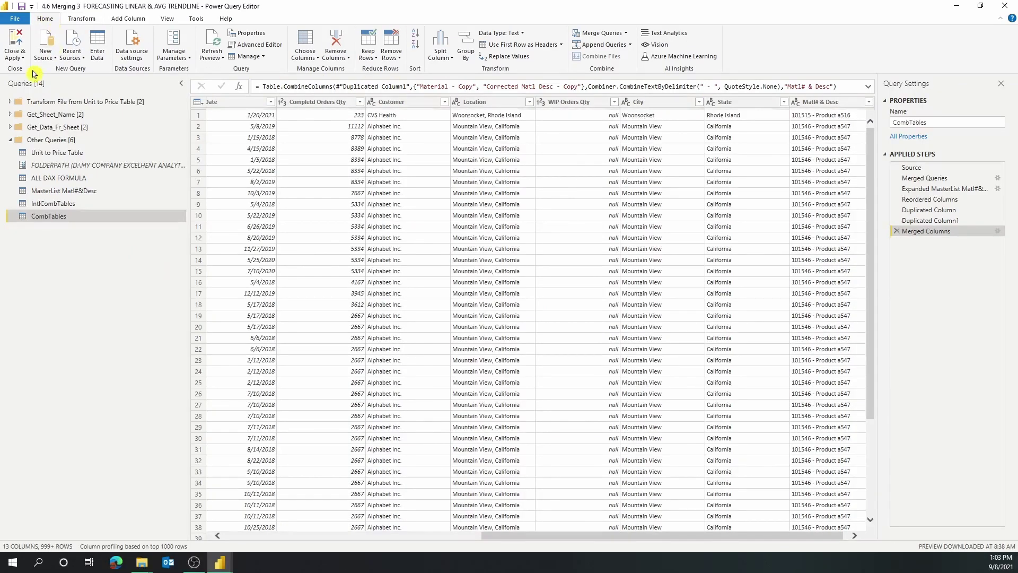
pyautogui.click(14, 55)
pyautogui.click(33, 81)
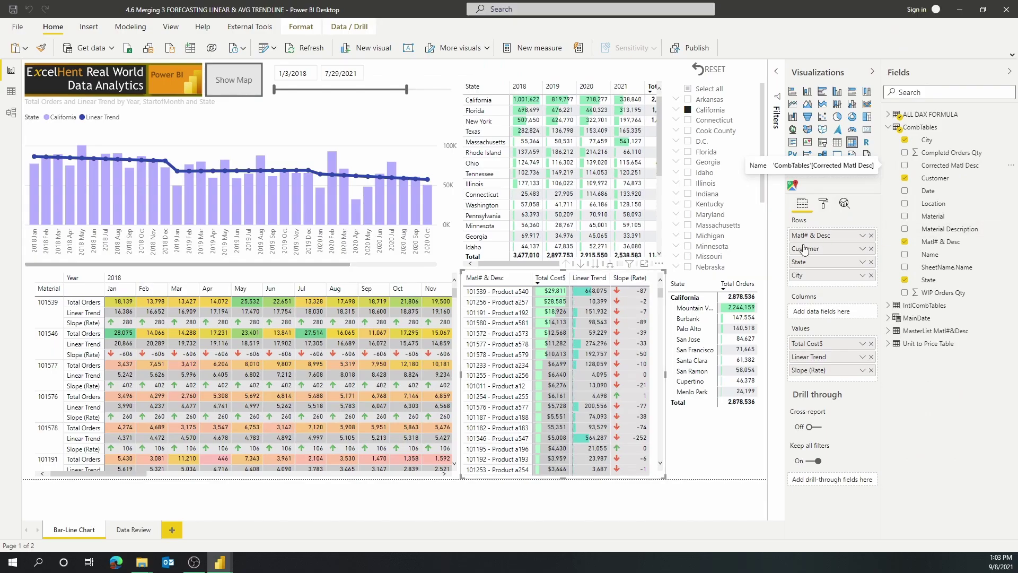
# Check the report visuals by filtering the state slicer to Idaho, Indiana and Idaho again.
pyautogui.click(688, 172)
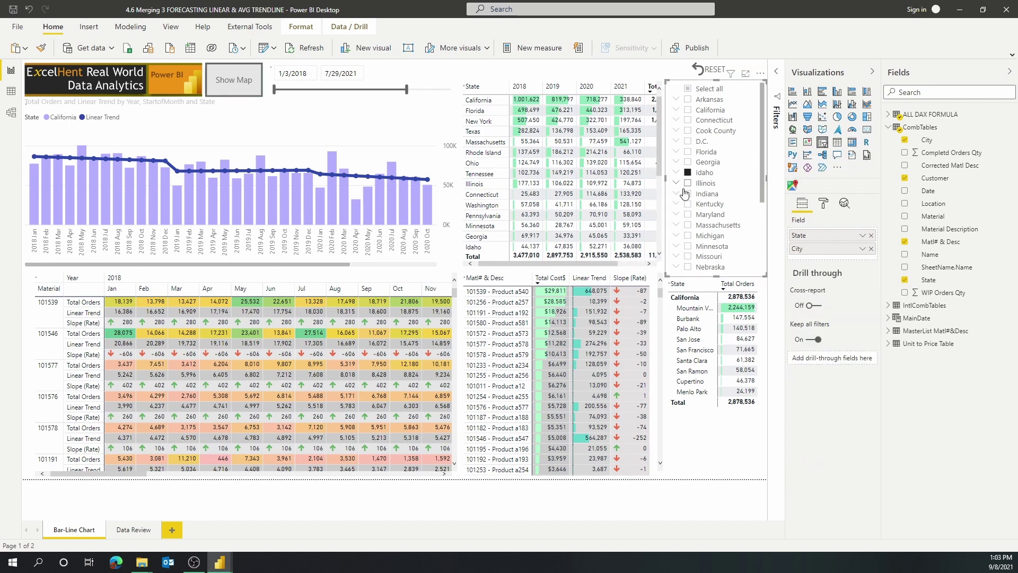
pyautogui.click(688, 196)
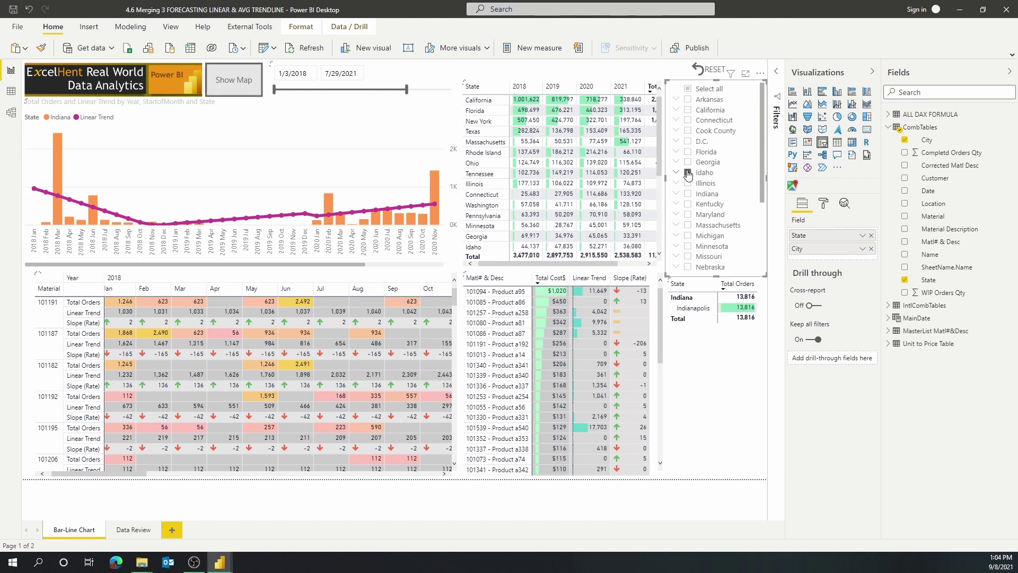
pyautogui.click(688, 172)
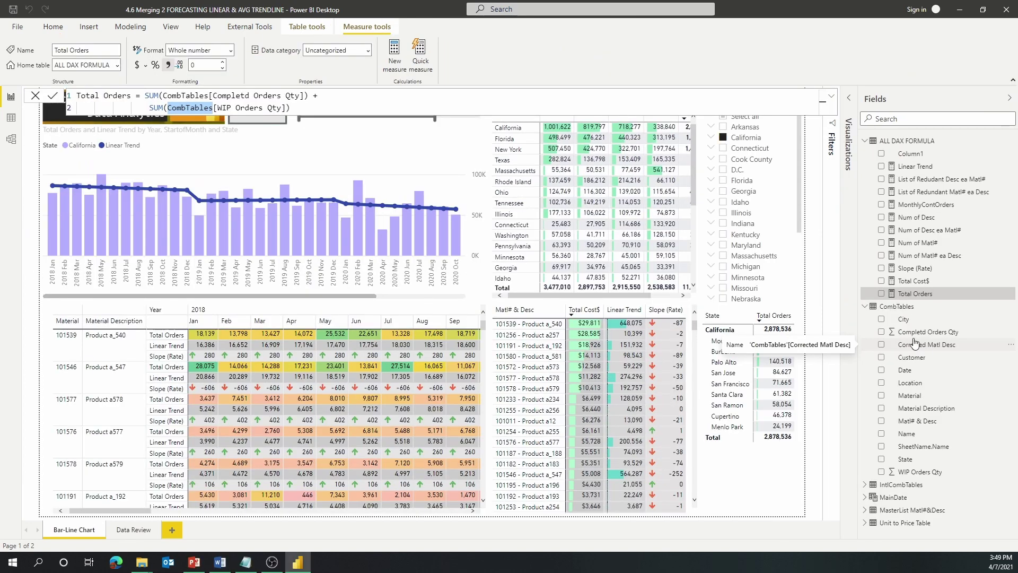